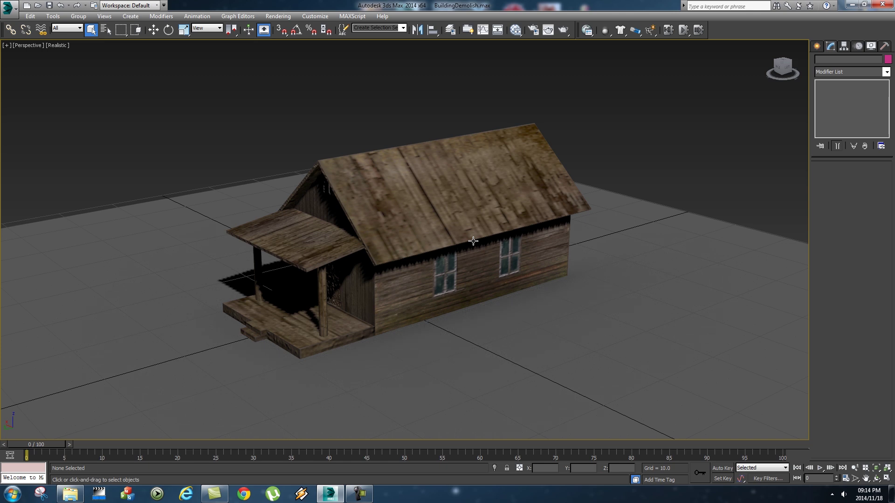
Orbit around the wooden house and select the House Editable Mesh.
middle_click_drag(525, 252, 431, 255, "alt")
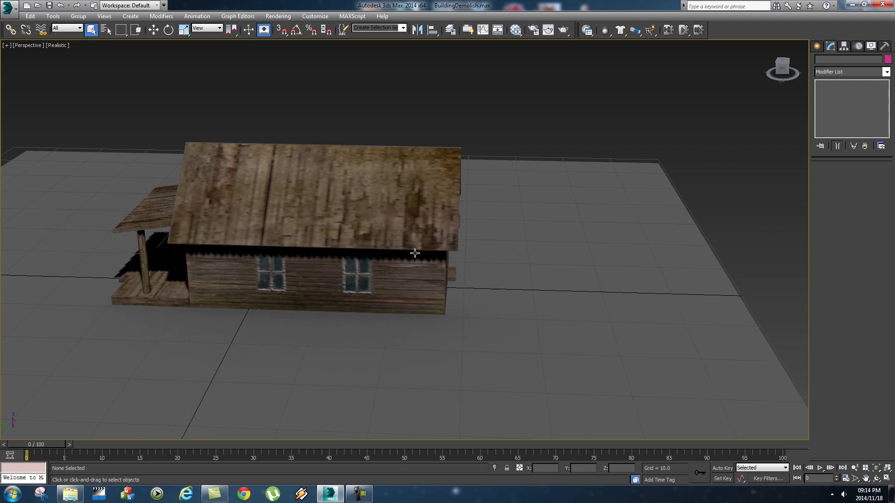
middle_click_drag(421, 257, 466, 259, "alt")
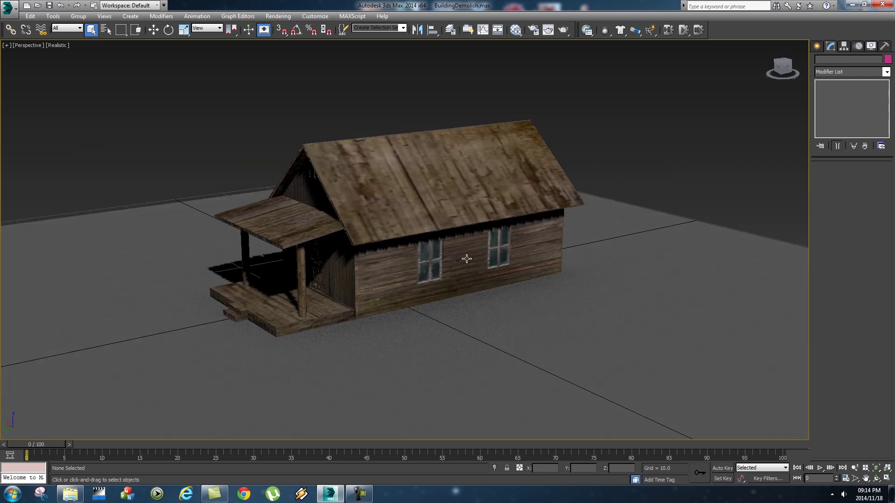
left_click(455, 220)
mouse_move(525, 261)
middle_mouse_down("alt")
mouse_move(341, 266)
mouse_move(535, 250)
mouse_move(491, 271)
mouse_move(513, 269)
middle_mouse_up("alt")
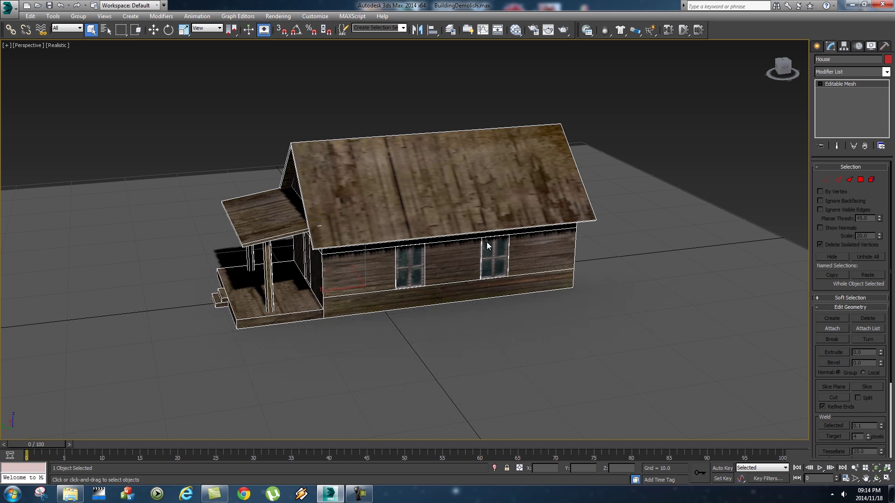
Add a Shell modifier to the House mesh from the Modifier List.
middle_click_drag(470, 252, 476, 249, "alt")
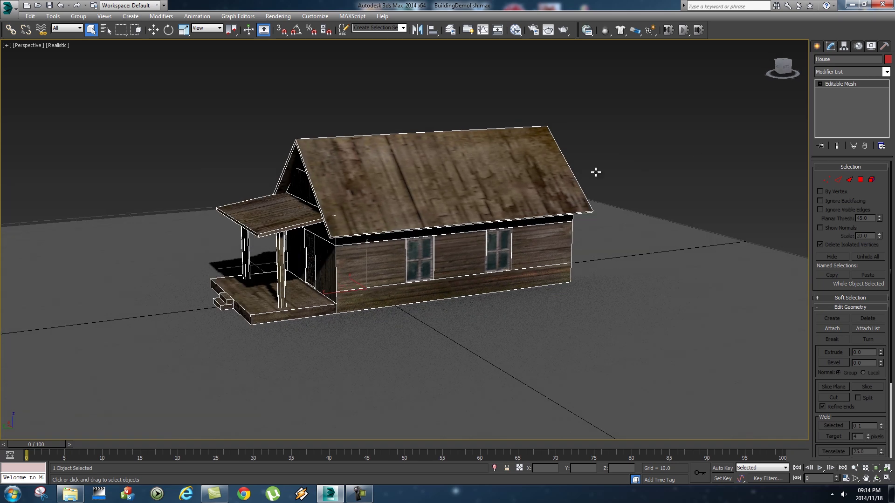
mouse_move(519, 212)
middle_mouse_down("alt")
mouse_move(560, 211)
mouse_move(513, 217)
middle_mouse_up("alt")
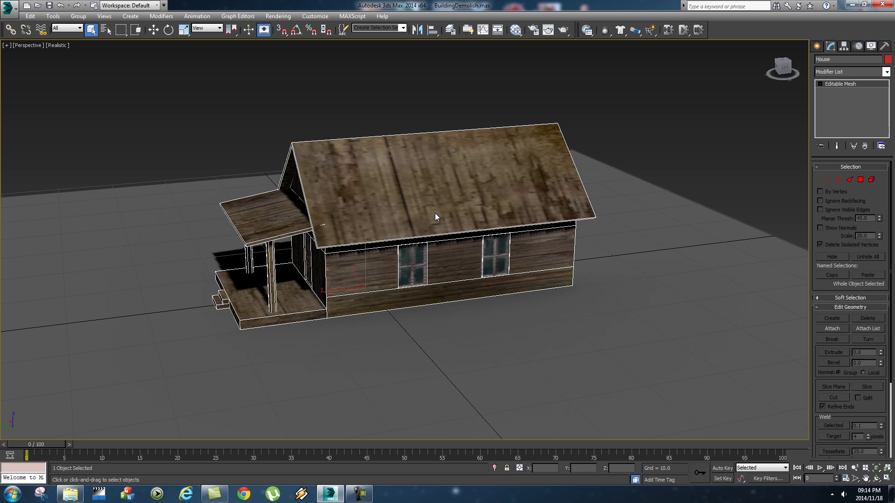
mouse_move(447, 228)
middle_mouse_down("alt")
mouse_move(429, 228)
mouse_move(462, 223)
middle_mouse_up("alt")
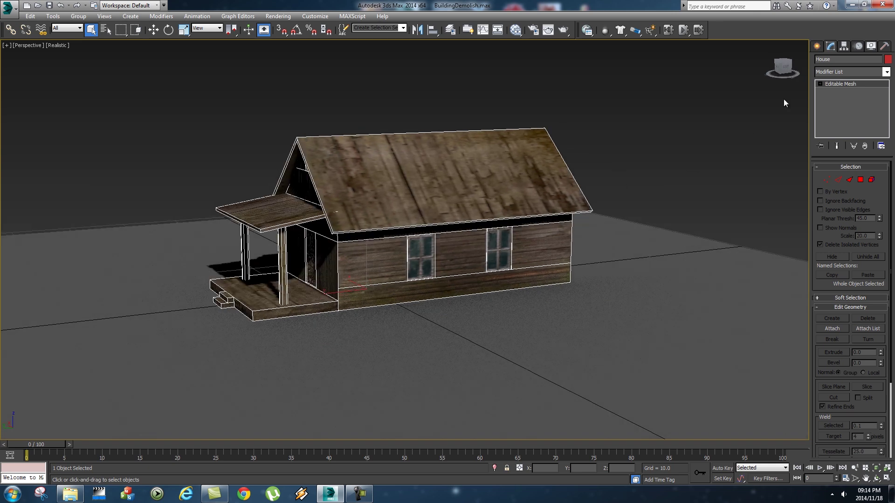
left_click(885, 74)
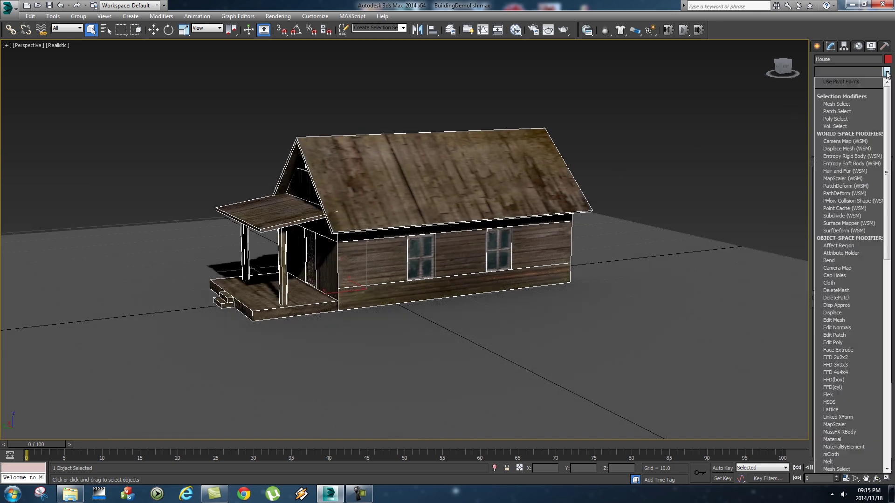
left_click_drag(887, 117, 887, 202)
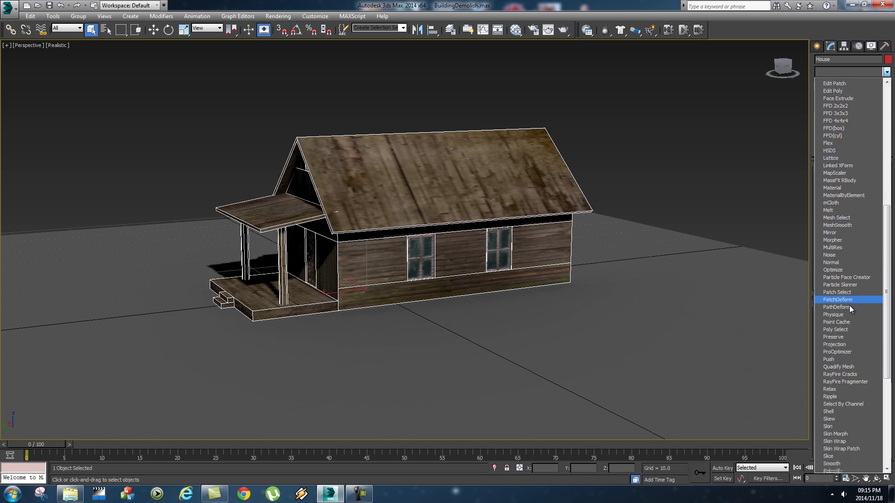
scroll(849, 305, "down", 6)
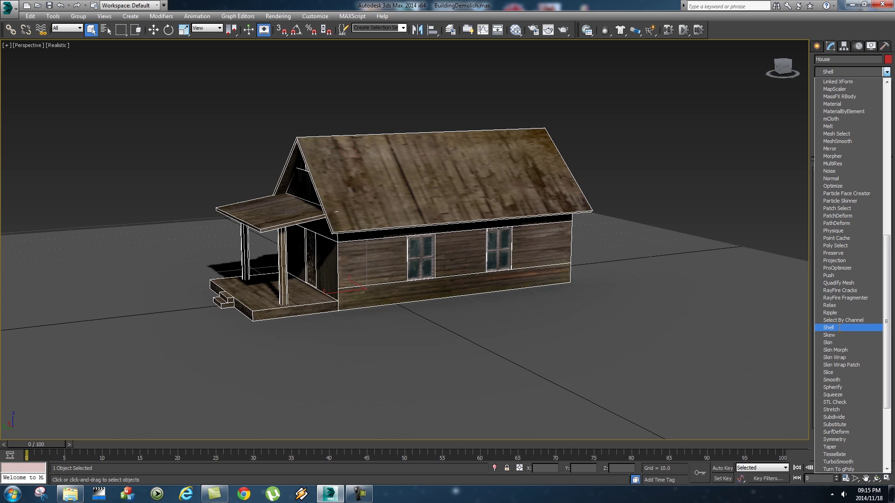
left_click(832, 328)
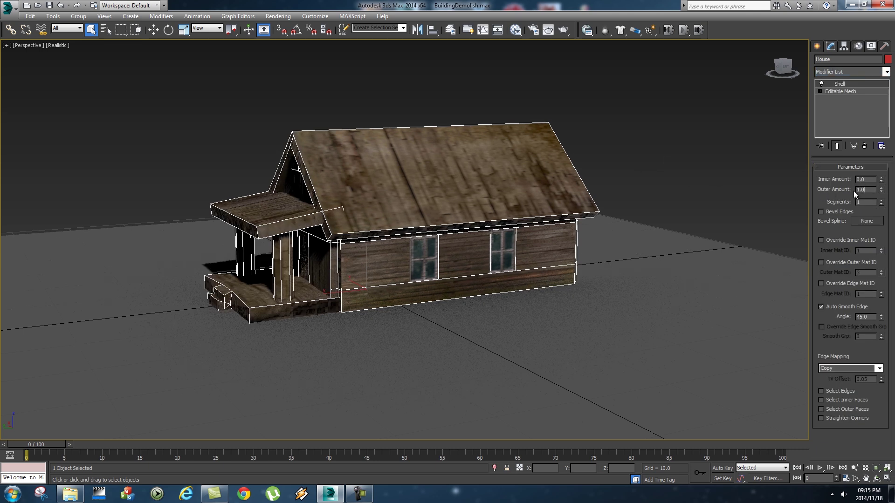
Set the shell's Outer Amount to 0.0 and Inner Amount to 0.1.
type("0")
key("Return")
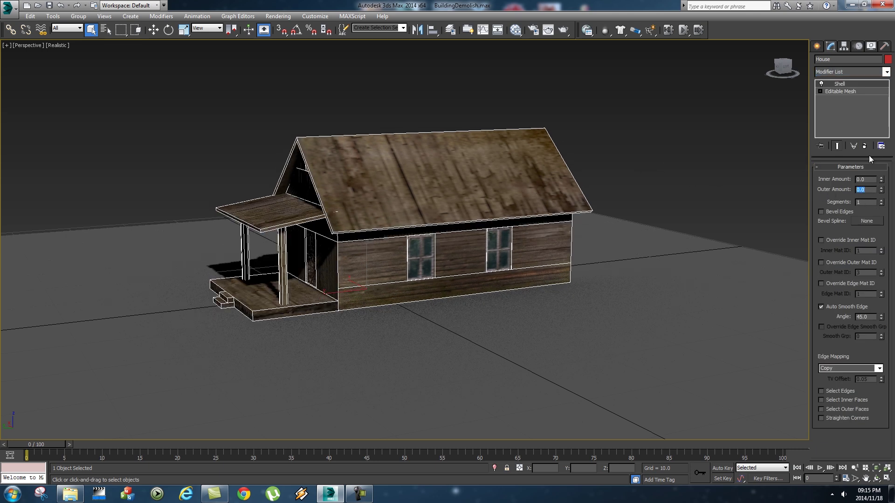
left_click(881, 178)
double_click(874, 180)
type("0.1")
key("Return")
middle_click_drag(566, 192, 524, 219, "alt")
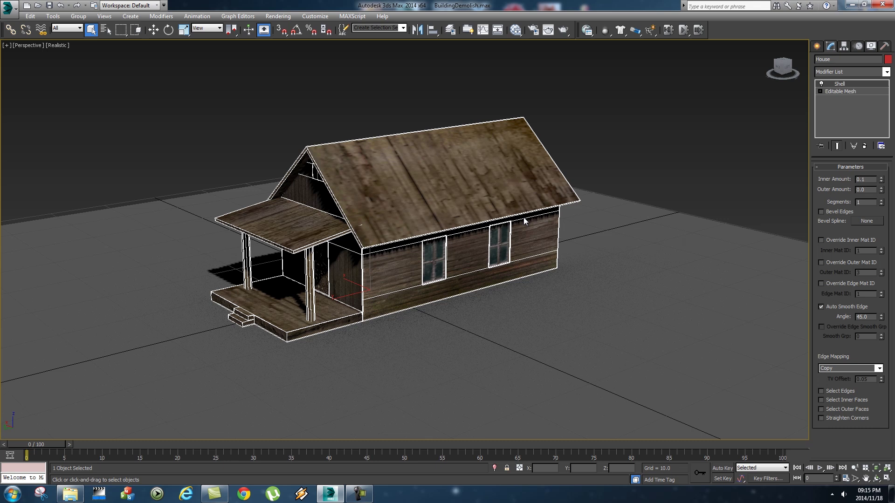
Run Collapse All on the House modifier stack and confirm the warning with Yes.
right_click(839, 109)
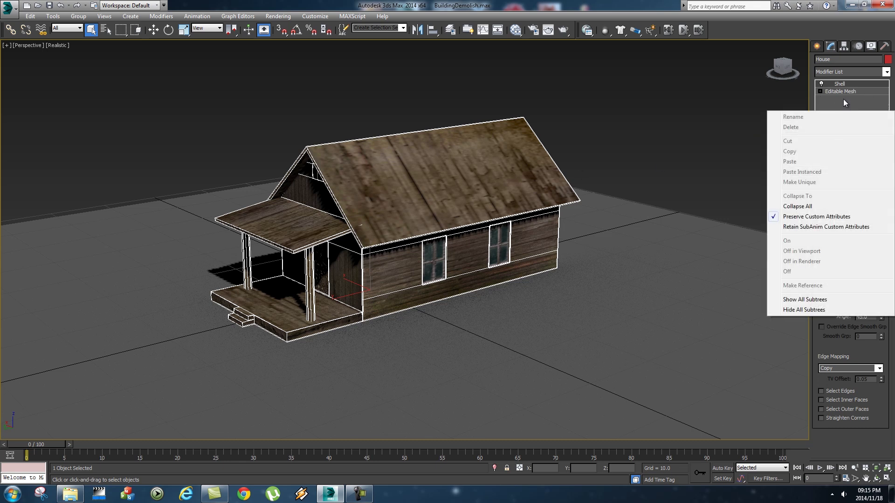
right_click(843, 99)
left_click(805, 195)
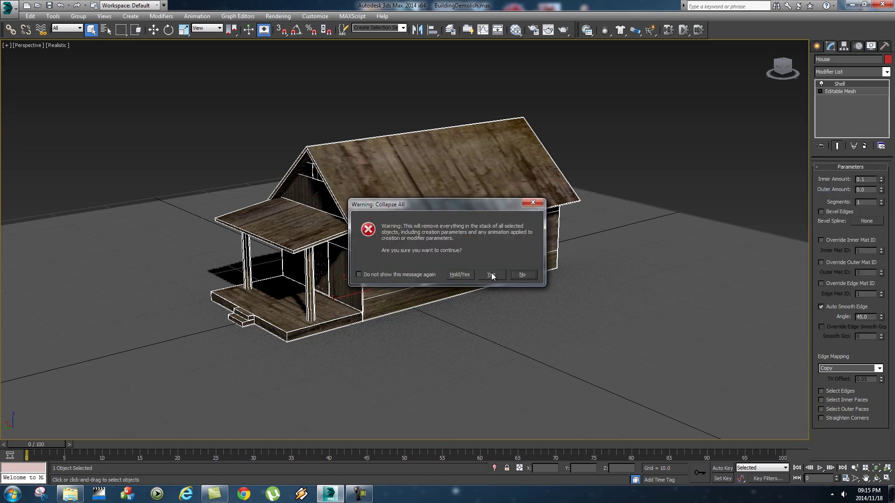
left_click(491, 274)
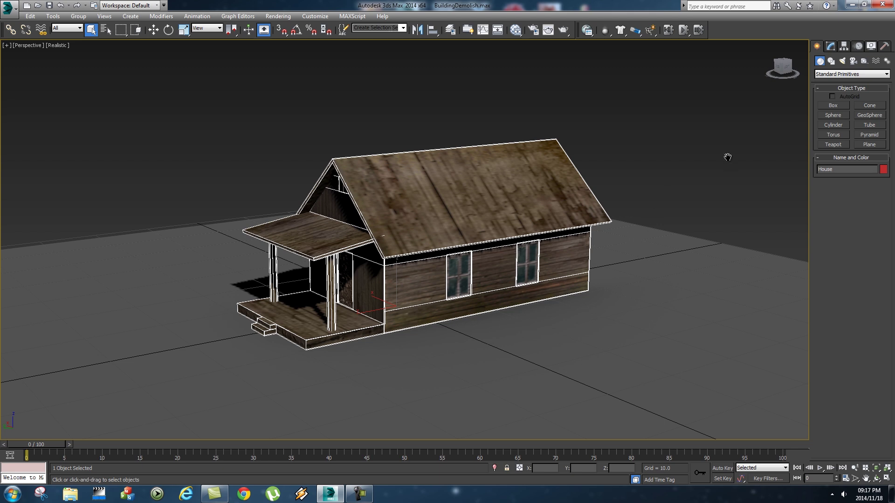
Open the RayFire floater and add House to the Dynamic/Impact objects.
middle_click_drag(628, 203, 597, 206)
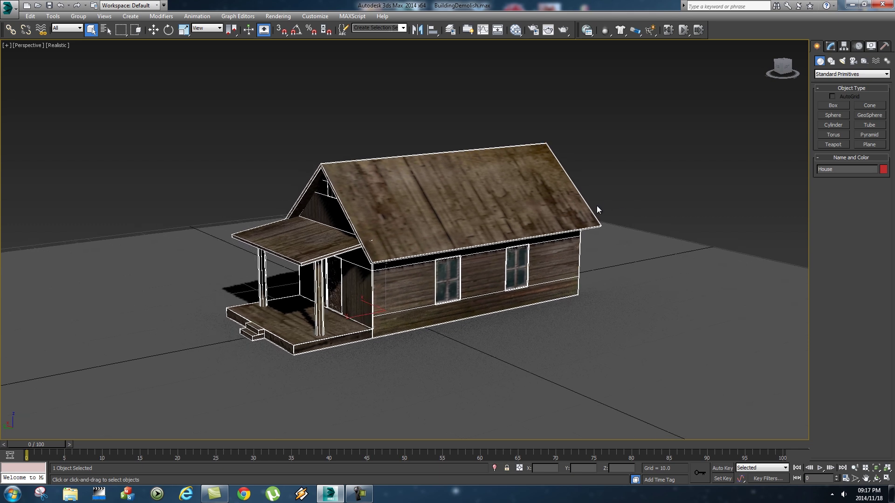
left_click(835, 76)
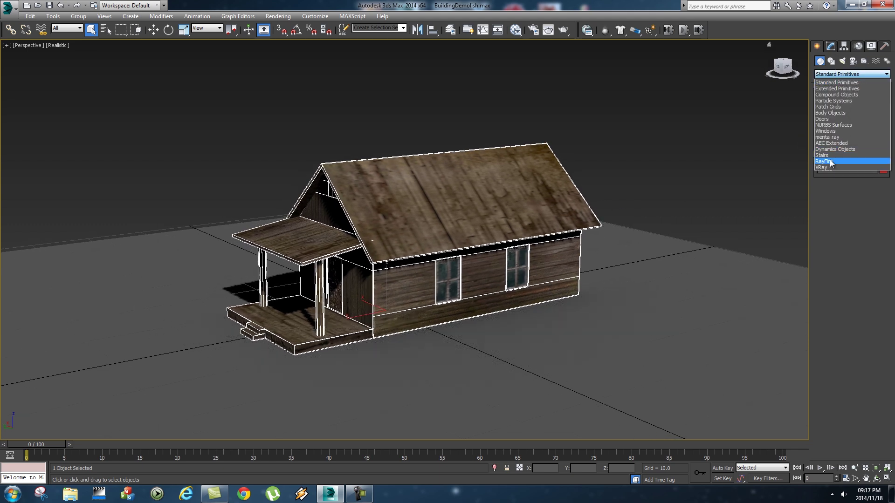
left_click(838, 161)
left_click(827, 116)
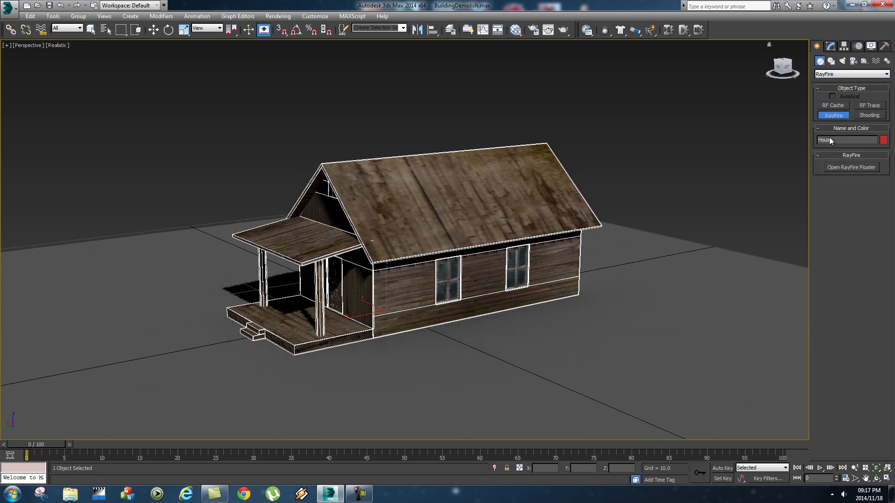
left_click(837, 171)
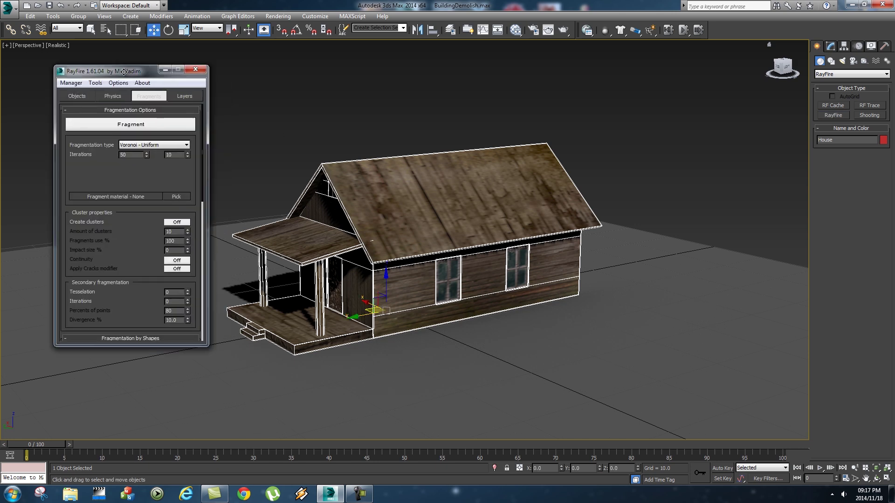
left_click(68, 93)
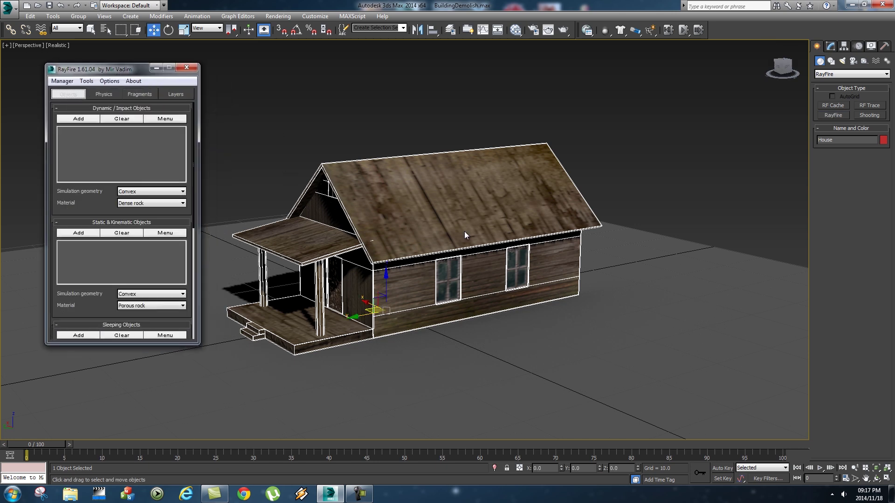
middle_click_drag(482, 229, 494, 217)
left_click(83, 119)
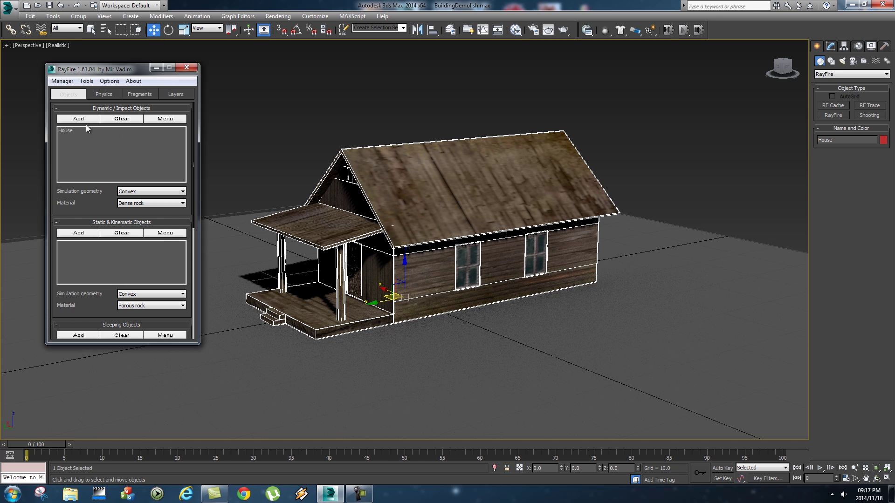
Choose Voronoi - Wood Splinters fragmentation with 100 iterations.
left_click(142, 94)
left_click(137, 143)
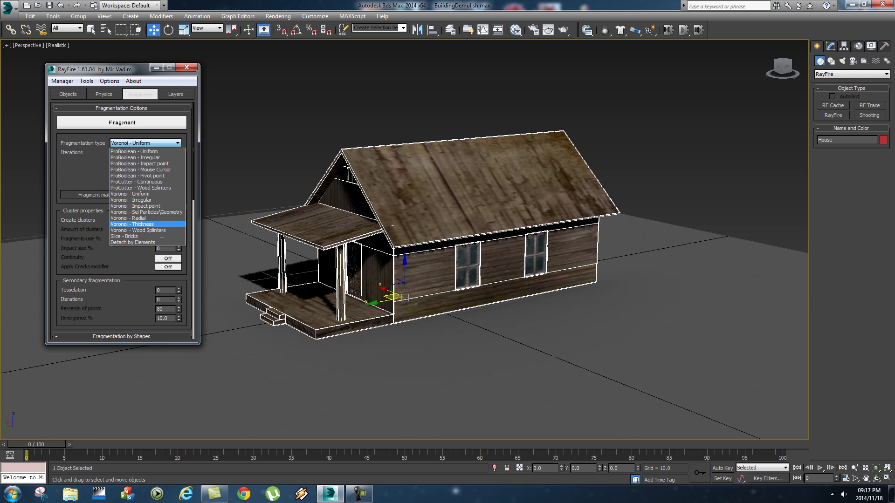
left_click(139, 230)
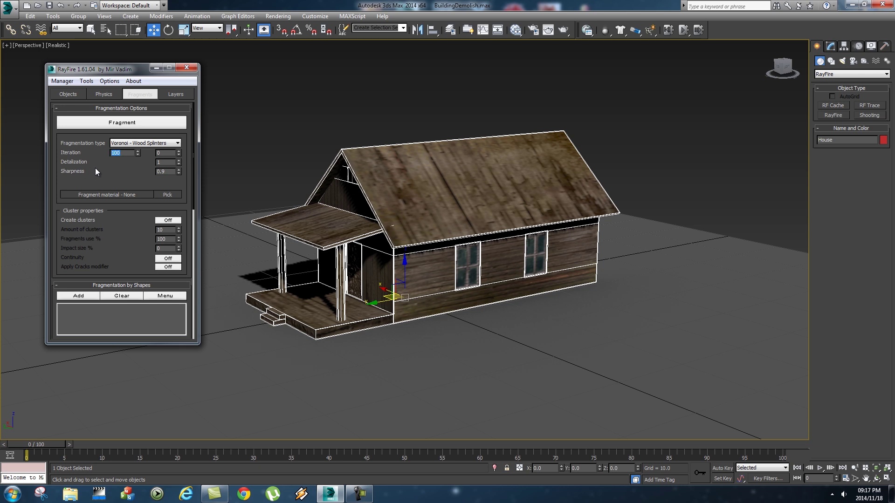
Fragment the house into wood splinters and inspect several roof fragments.
left_click(133, 125)
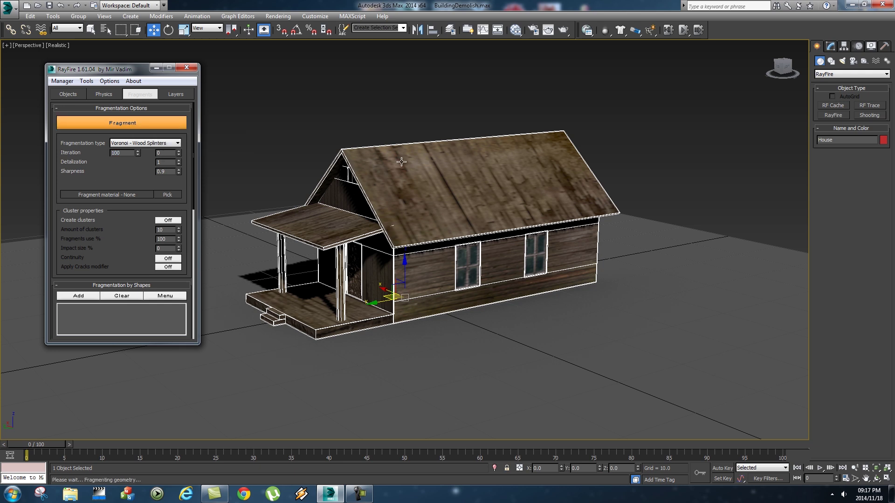
left_click(414, 177)
left_click(466, 191)
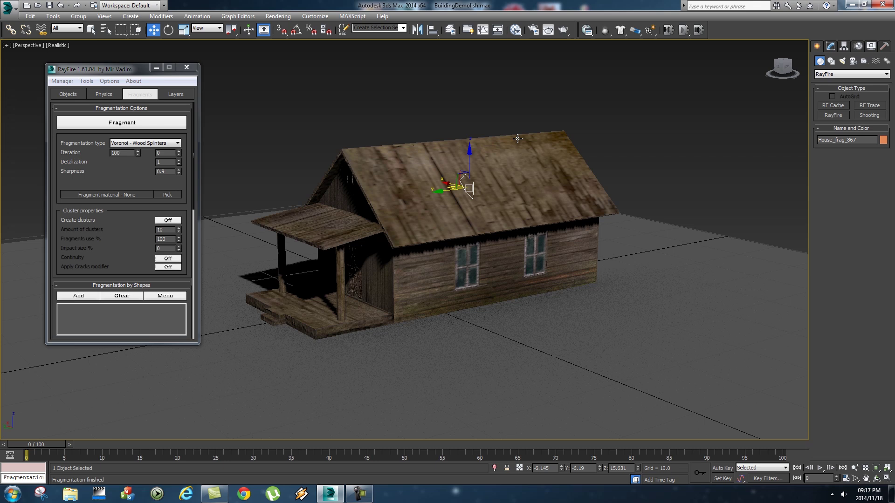
left_click(541, 174)
left_click(563, 149)
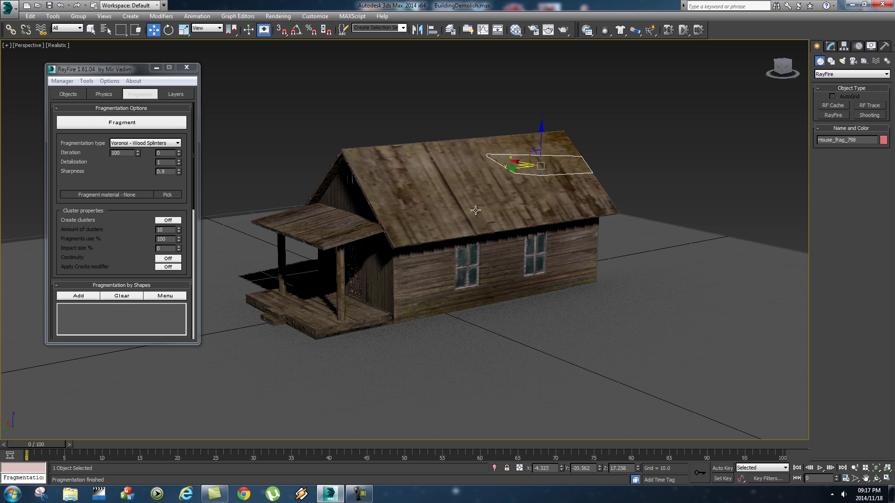
left_click(457, 222)
middle_click_drag(403, 205, 466, 257, "alt")
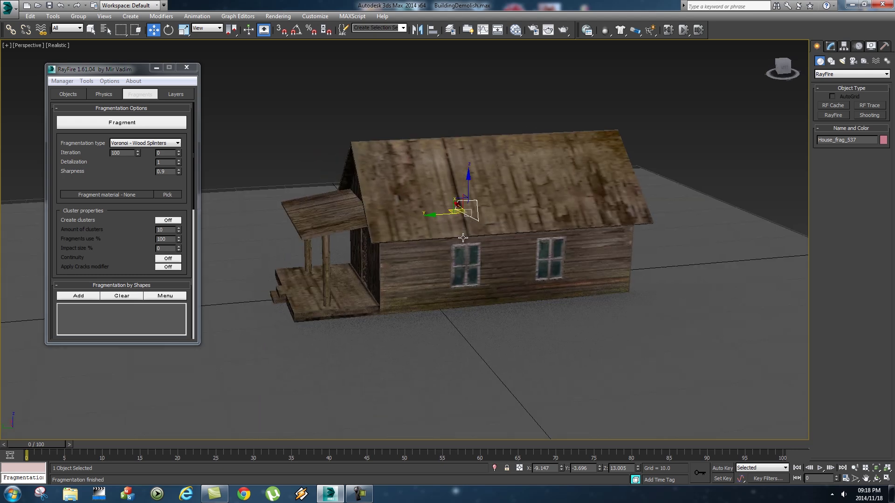
Inspect two window fragments on the long wall, viewing the gable and porch sides.
left_click(462, 258)
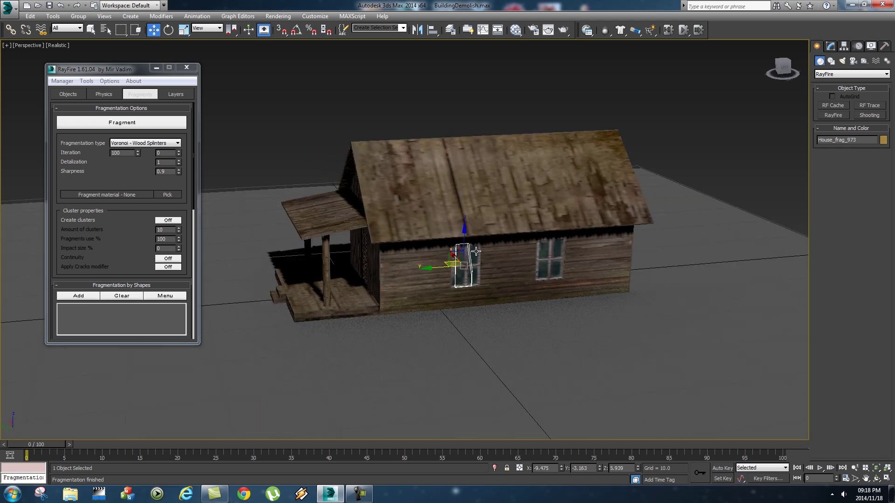
left_click(476, 251)
middle_click_drag(567, 238, 365, 268, "alt")
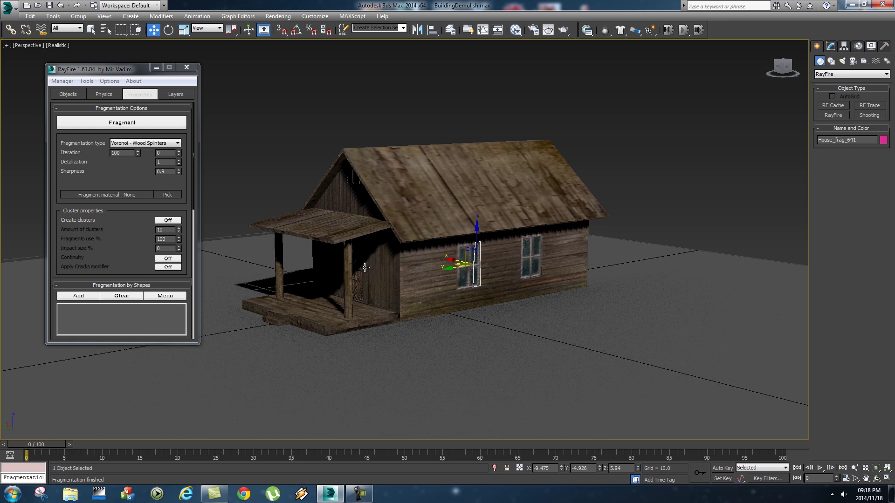
middle_click_drag(477, 249, 418, 247, "alt")
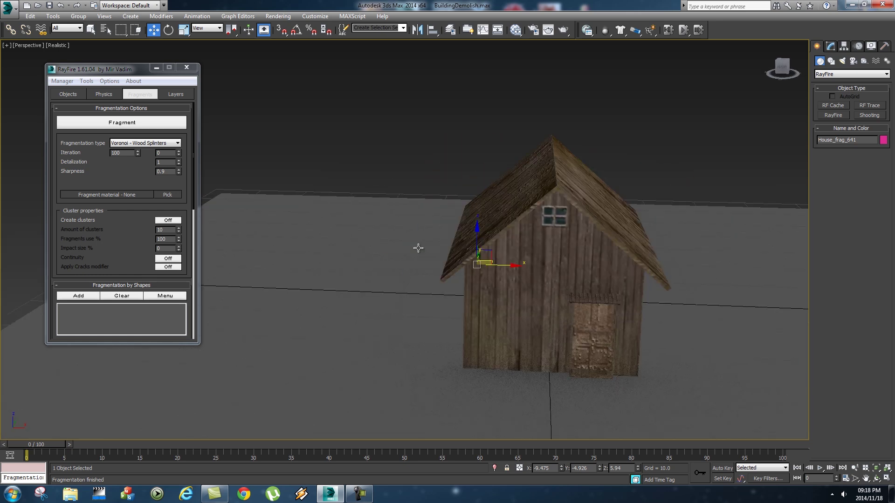
middle_click_drag(586, 328, 285, 222, "alt")
Clear the Dynamic/Impact list and select the left and right window pieces.
left_click(78, 94)
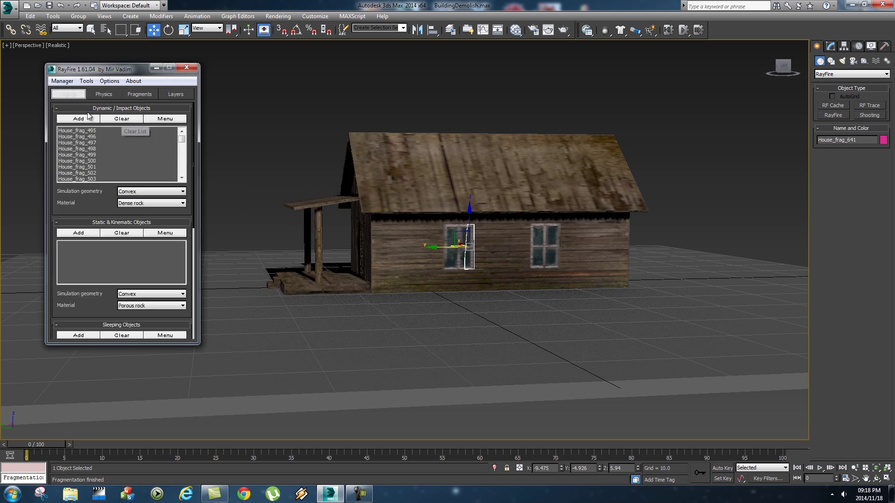
left_click(115, 117)
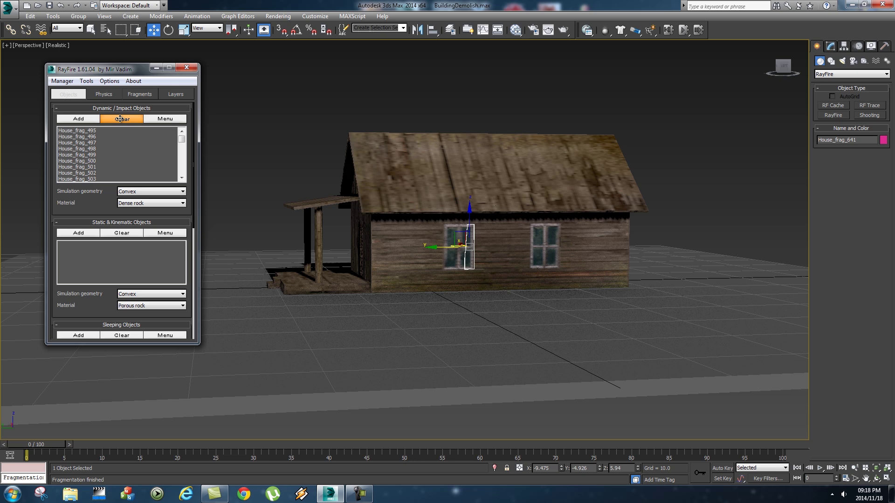
left_click(448, 237)
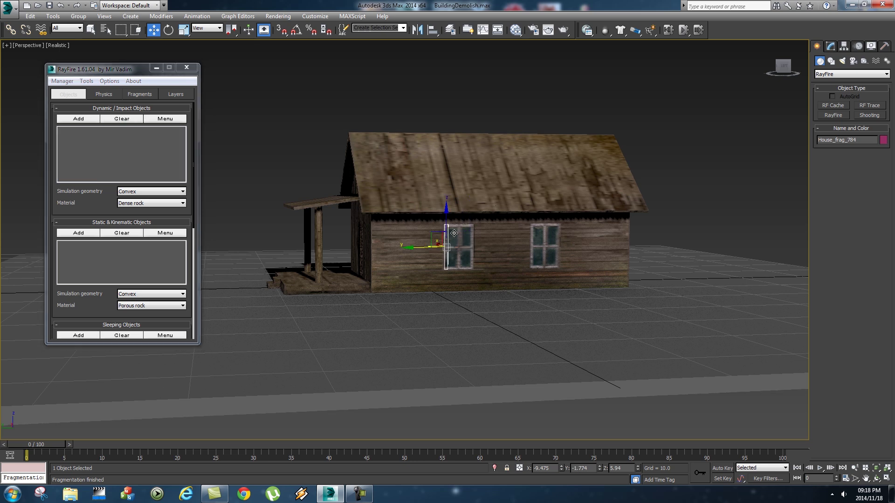
left_click(454, 233, "ctrl")
left_click(466, 241, "ctrl")
left_click(470, 246, "ctrl")
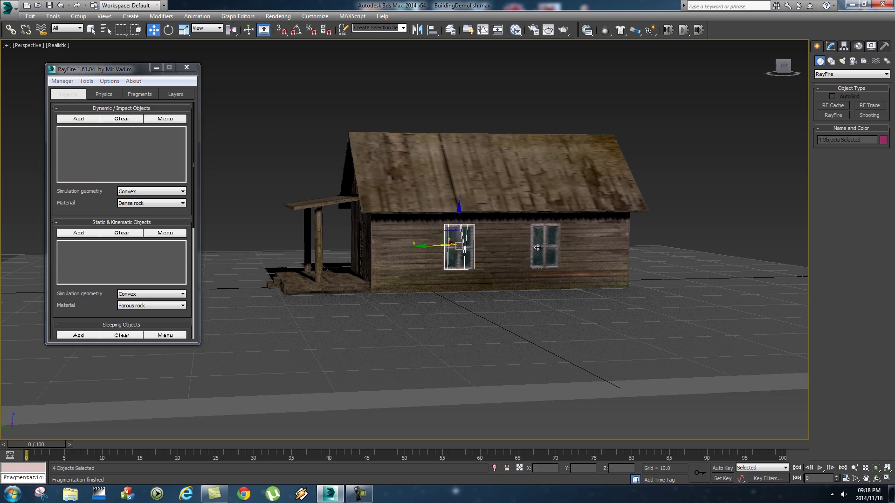
left_click(538, 247, "ctrl")
middle_click_drag(601, 254, 530, 261, "alt")
Also select the door frame, door, gable and attic windows, and porch posts, then add them to Dynamic/Impact.
left_click(621, 279, "ctrl")
left_click(529, 173, "ctrl")
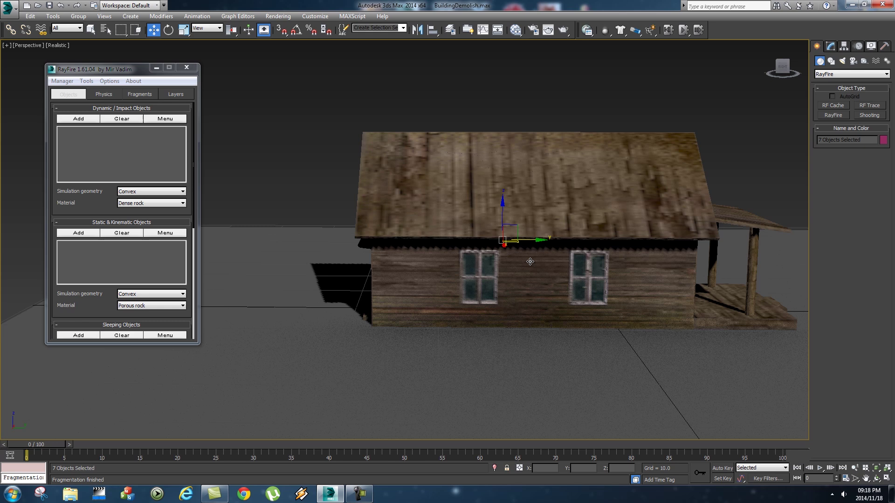
left_click(465, 273, "ctrl")
middle_click_drag(571, 281, 531, 282, "alt")
left_click(523, 283, "ctrl")
left_click(503, 279, "ctrl")
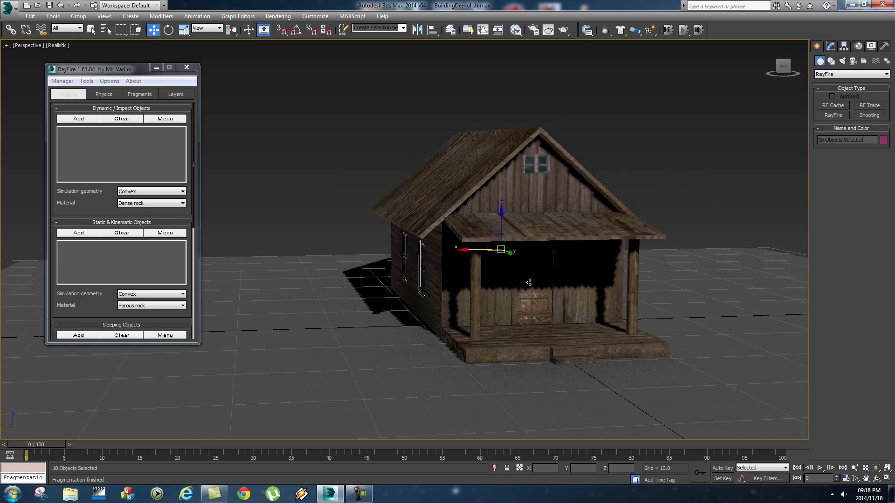
left_click(535, 302, "ctrl")
left_click(535, 167, "ctrl")
left_click(530, 161, "ctrl")
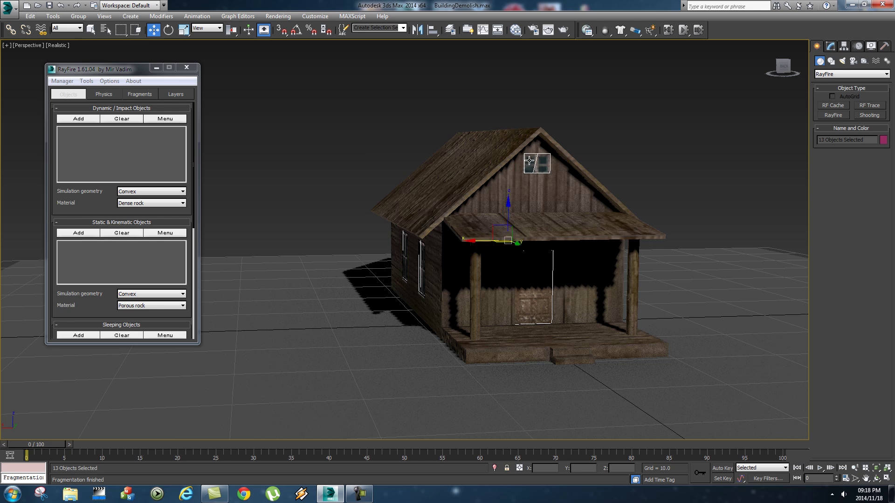
middle_click_drag(550, 258, 256, 216, "alt")
left_click(348, 260, "ctrl")
left_click(396, 270, "ctrl")
left_click(97, 121)
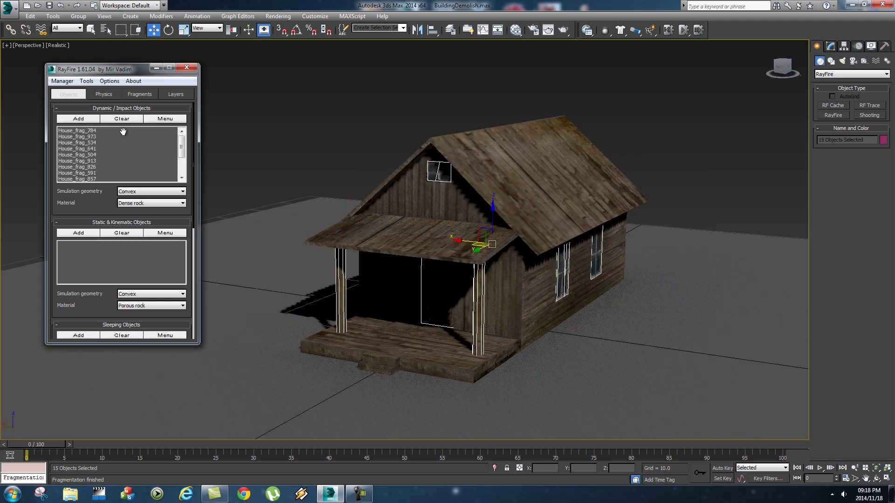
Fragment the selected pieces with Voronoi - Wood Splinters at 20 iterations and inspect the results.
left_click(140, 93)
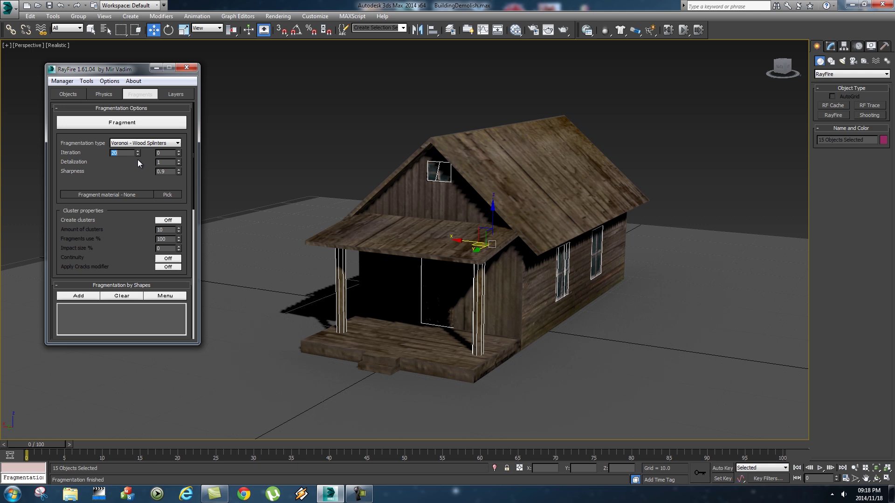
left_click(126, 122)
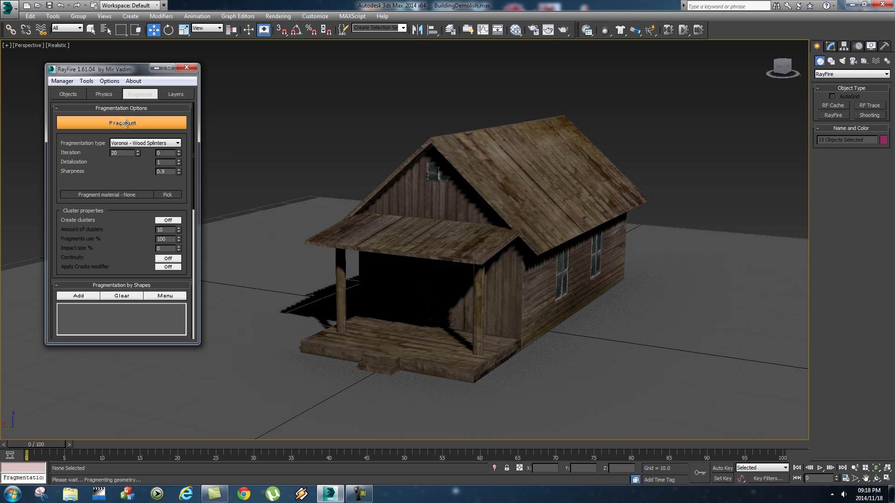
left_click(391, 182)
middle_click_drag(391, 182, 398, 287, "alt")
left_click(555, 268)
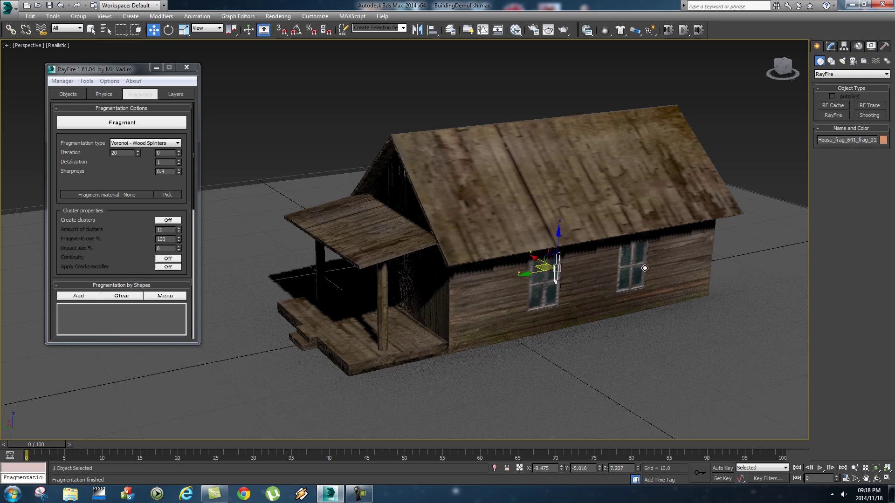
left_click(625, 263)
middle_click_drag(666, 279, 621, 258, "alt")
middle_click_drag(515, 280, 416, 298, "alt")
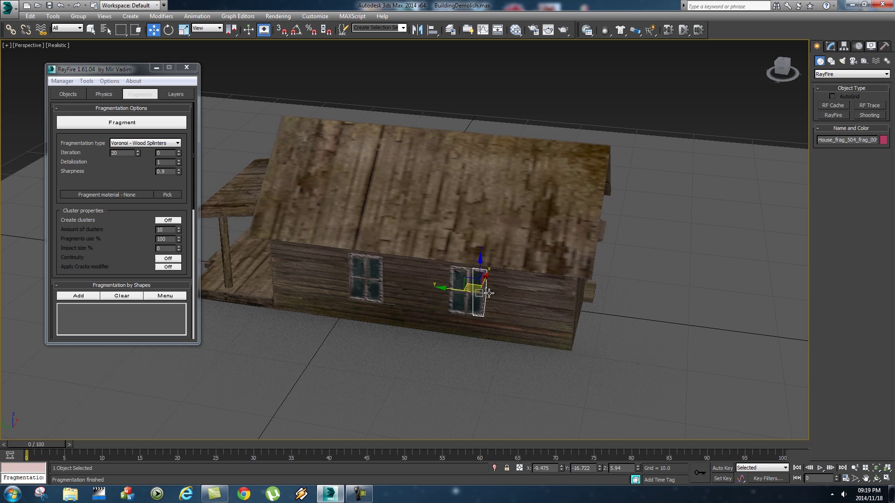
middle_click_drag(472, 300, 536, 268, "alt")
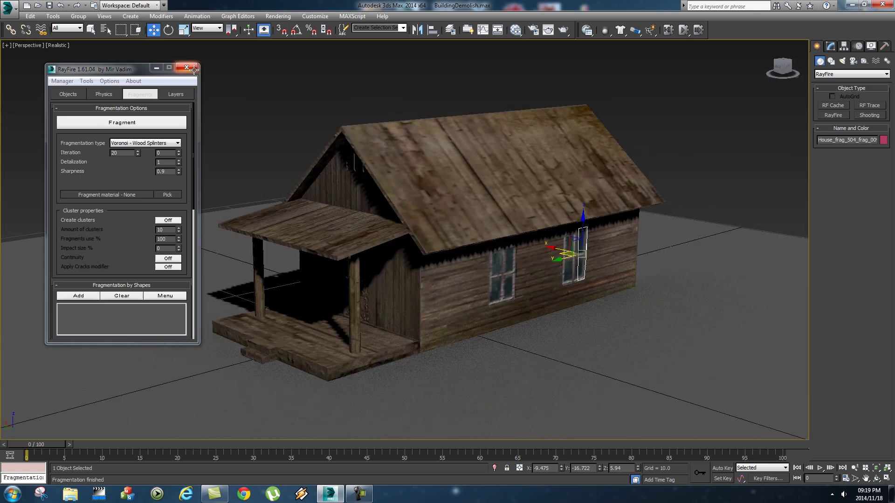
Close the RayFire window and reframe the house in the viewport.
left_click(190, 69)
middle_click_drag(390, 113, 420, 160, "alt")
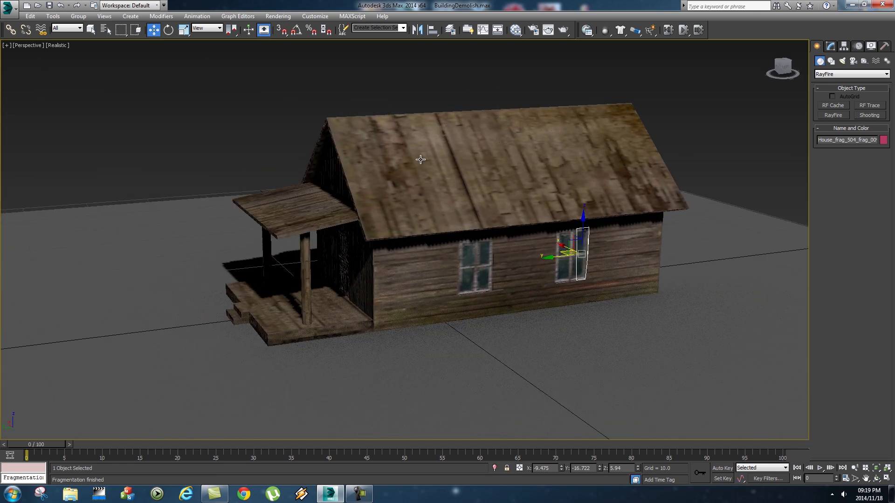
scroll(363, 189, "down", 4)
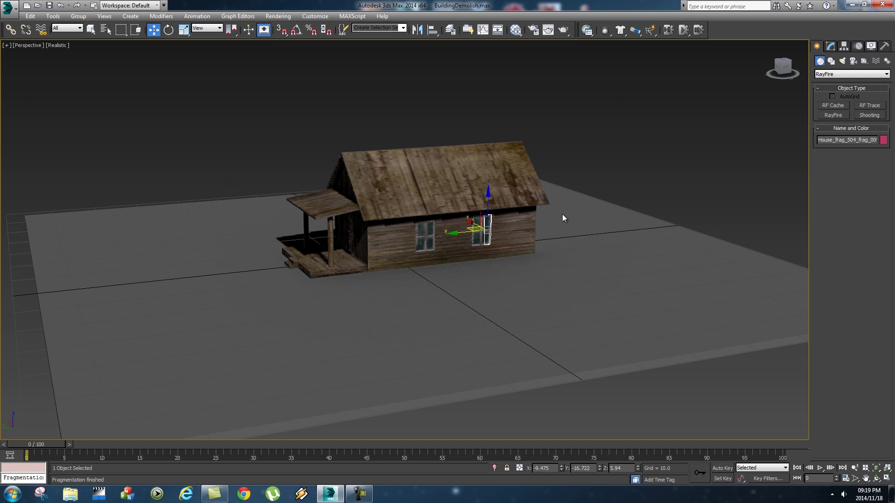
Make the Floor a MassFX static rigid body and give it a white tiled look.
left_click(602, 244)
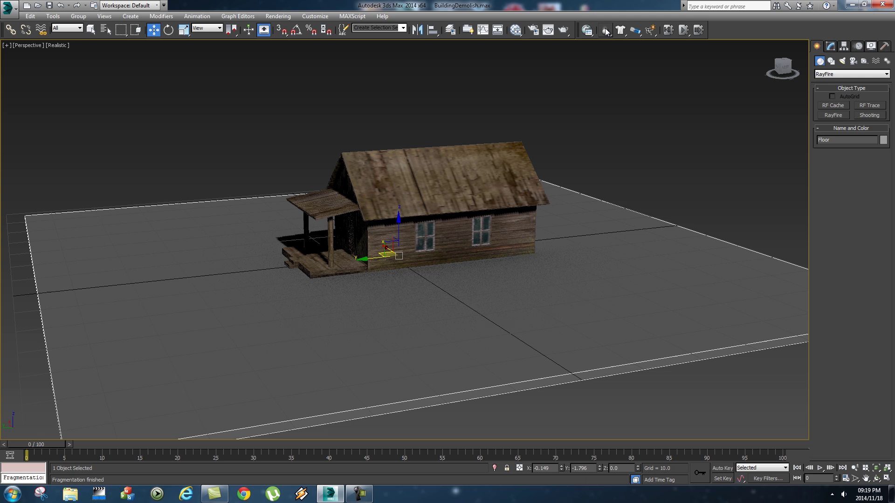
left_click_drag(606, 31, 665, 74)
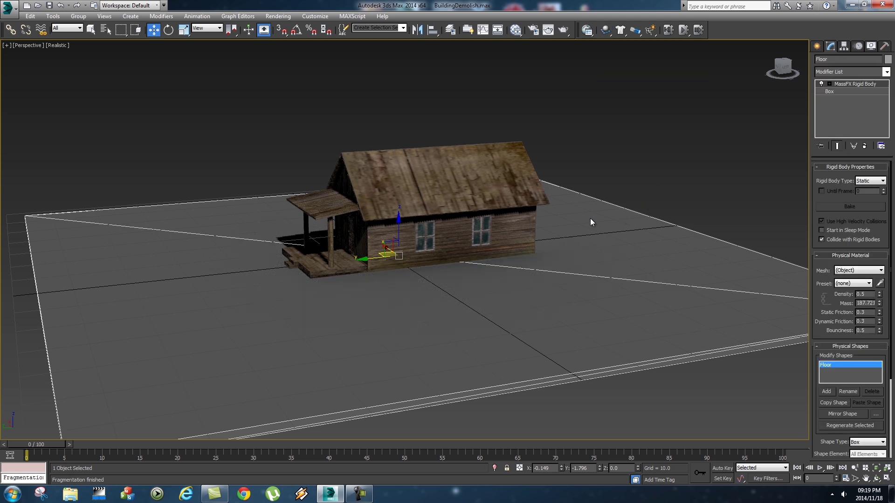
right_click(588, 195)
left_click(610, 162)
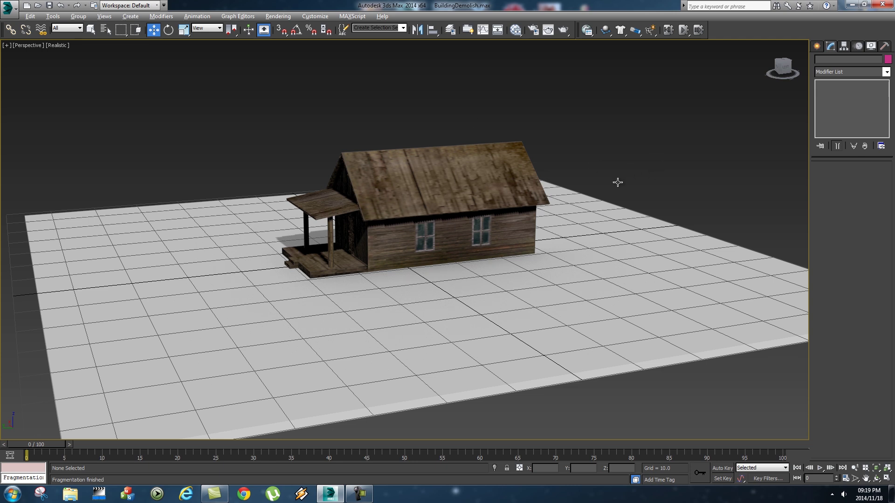
Box-select the porch end of the house, capturing 222 fragments.
middle_click_drag(617, 181, 579, 195, "alt")
middle_click_drag(532, 260, 441, 276, "alt")
scroll(529, 270, "up", 3)
scroll(442, 272, "down", 3)
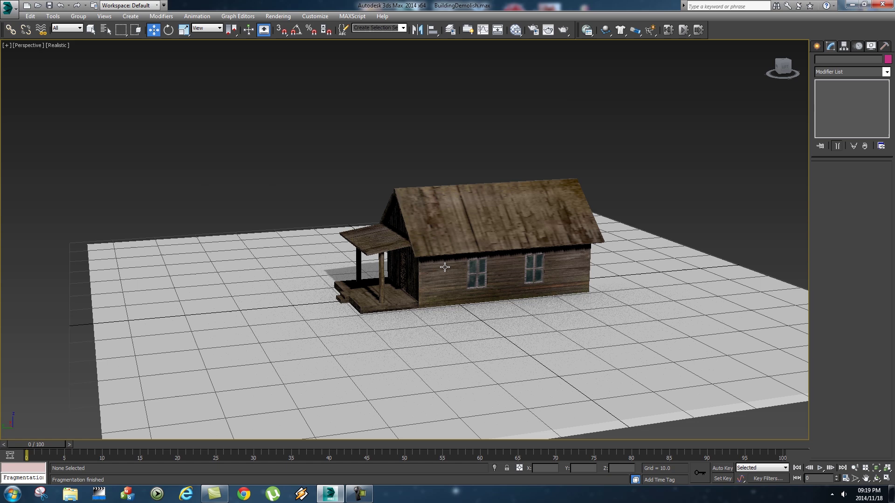
left_click_drag(308, 148, 431, 336)
middle_click_drag(492, 280, 414, 248, "alt")
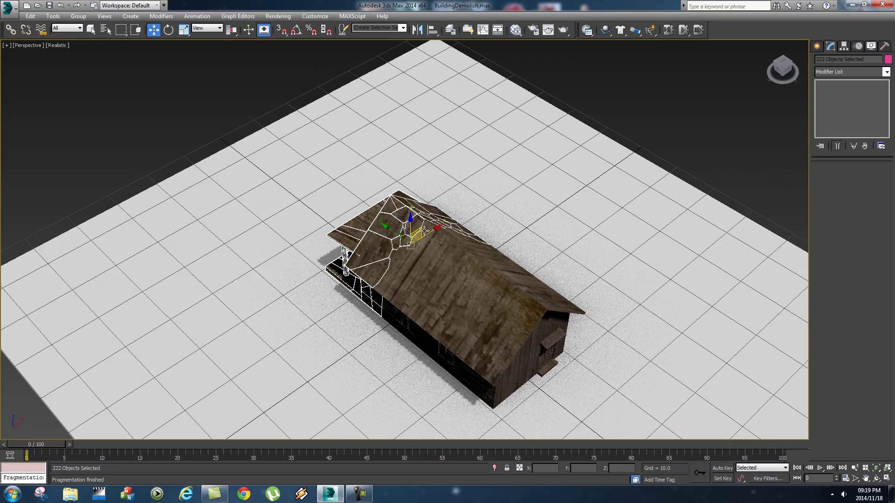
scroll(428, 254, "up", 3)
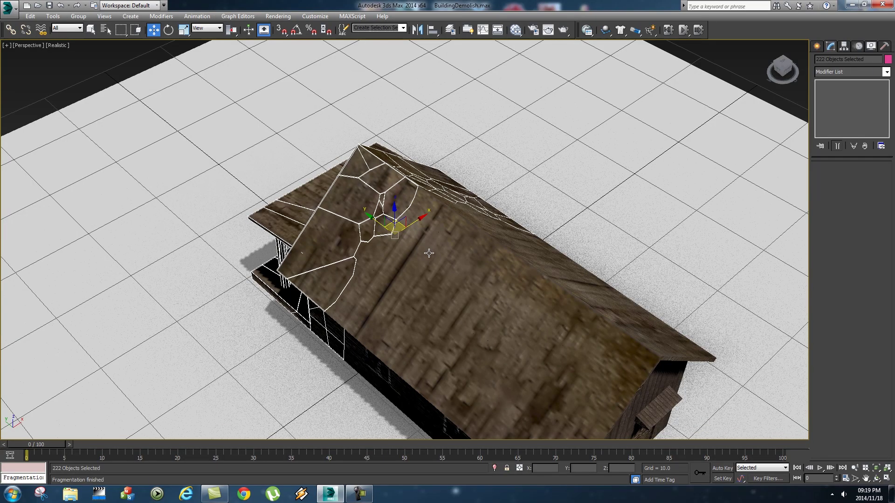
Add roof fragments near the ridge and deselect the long ridge fragment, totalling 234.
left_click(418, 212, "ctrl")
left_click(440, 230, "ctrl")
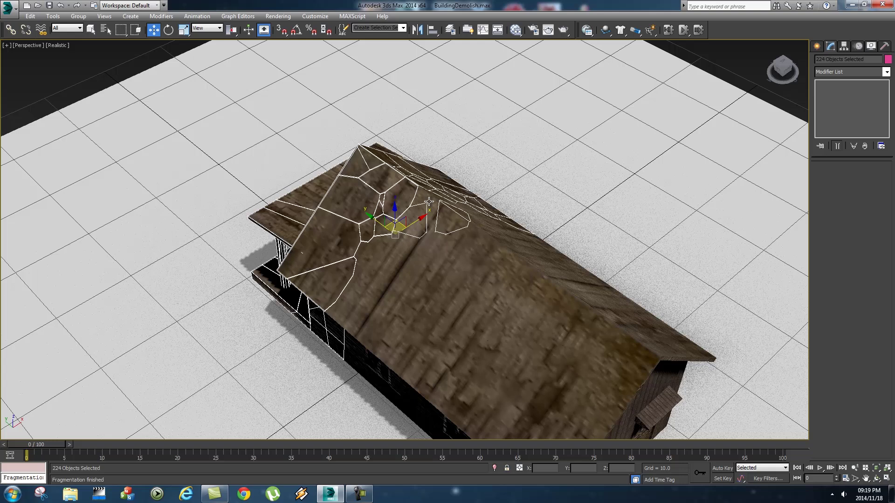
middle_click_drag(466, 246, 374, 186, "alt")
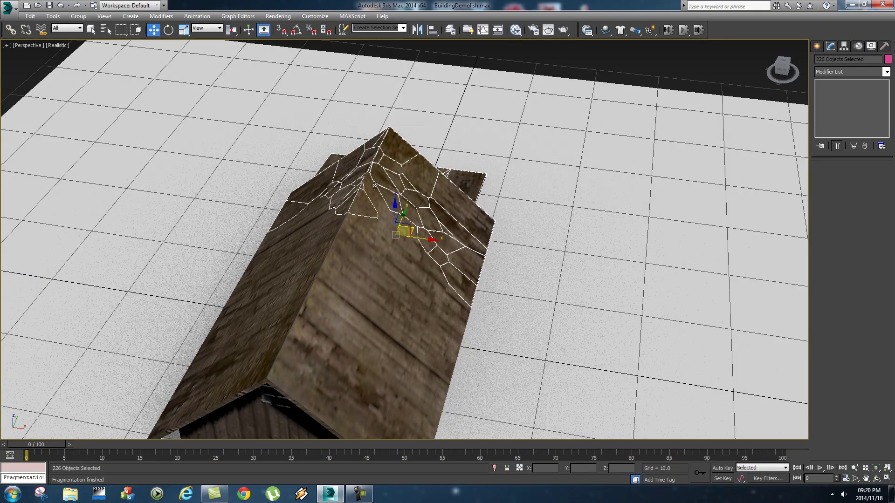
left_click(375, 228, "ctrl")
left_click(366, 233, "ctrl")
left_click(343, 233, "ctrl")
left_click(328, 243, "ctrl")
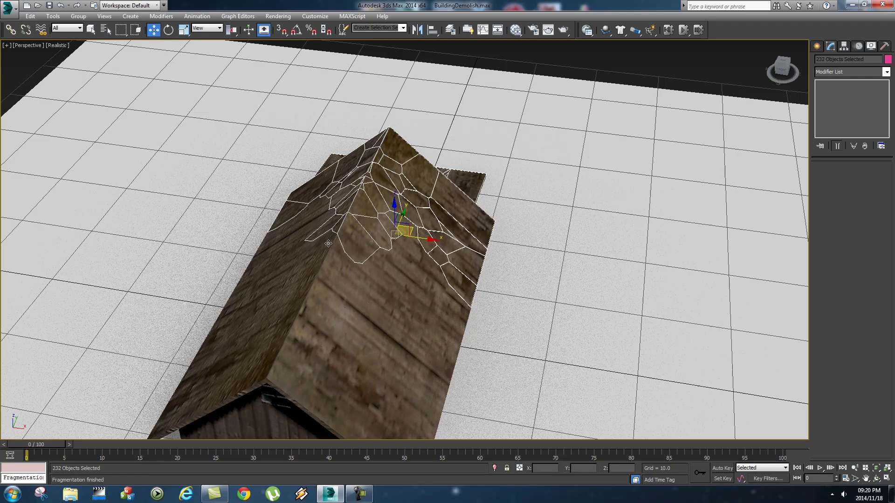
left_click(332, 248, "ctrl")
left_click(324, 241, "ctrl")
left_click(349, 261, "ctrl")
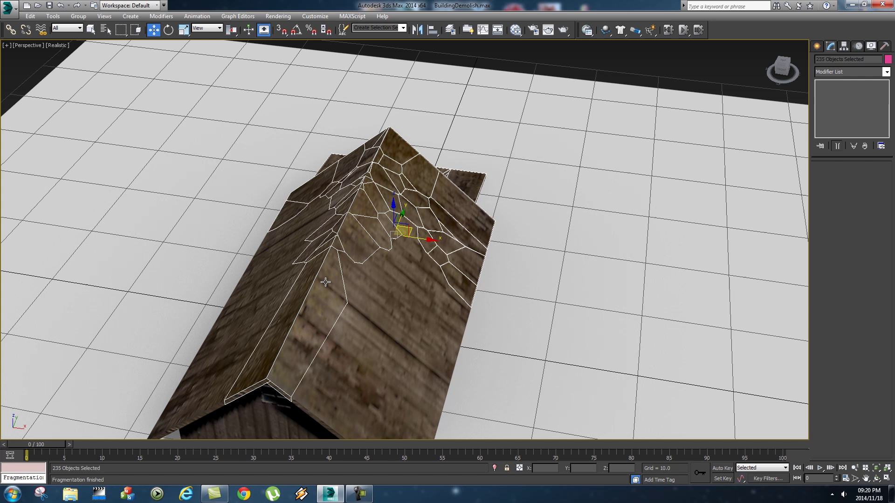
left_click(343, 291, "ctrl")
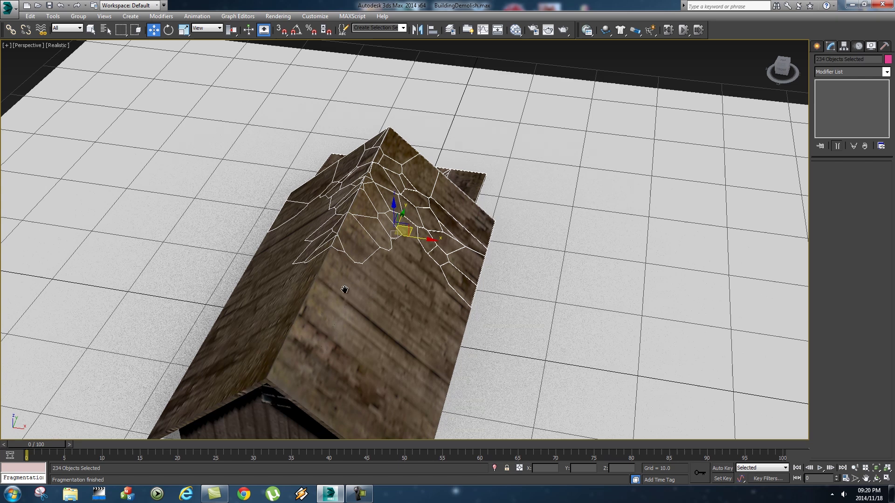
middle_click_drag(344, 292, 444, 278)
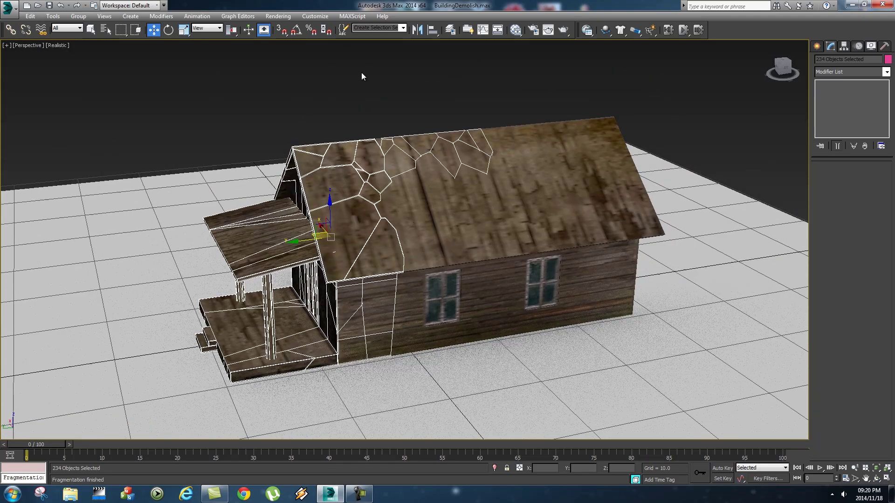
Save the selection as named set ToExplode, then invert the selection.
left_click(370, 29)
type("ToExplode")
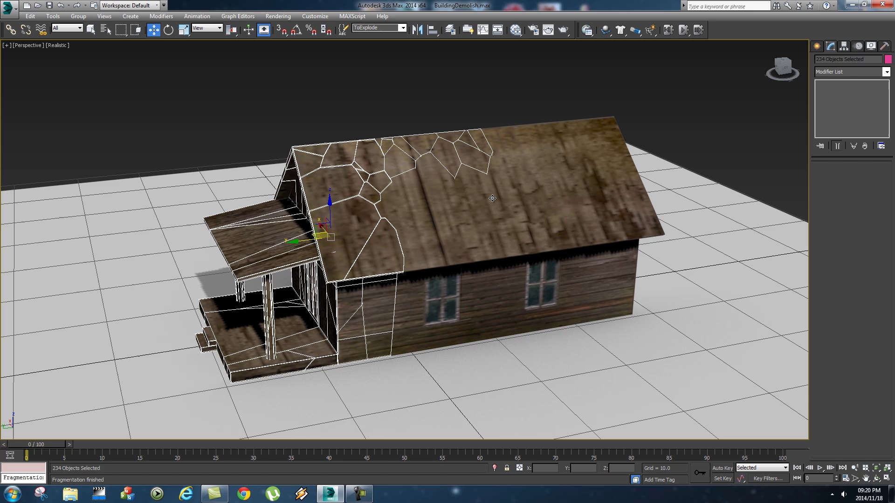
left_click(31, 16)
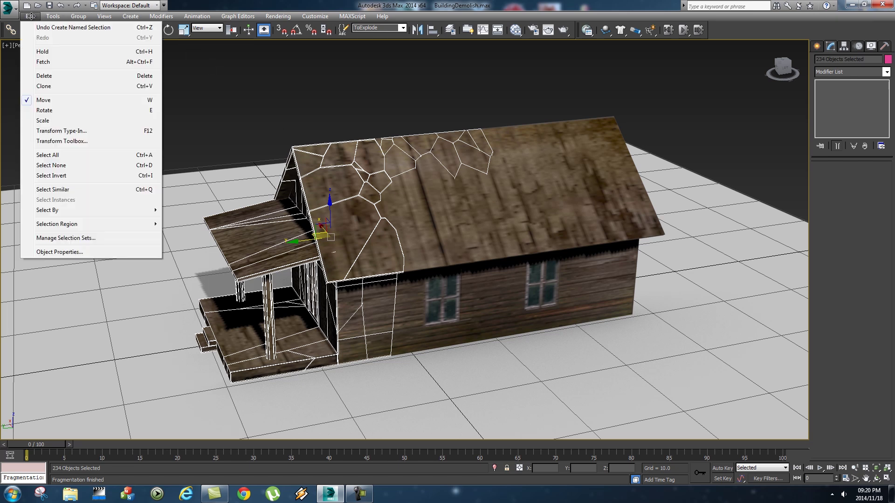
left_click(57, 176)
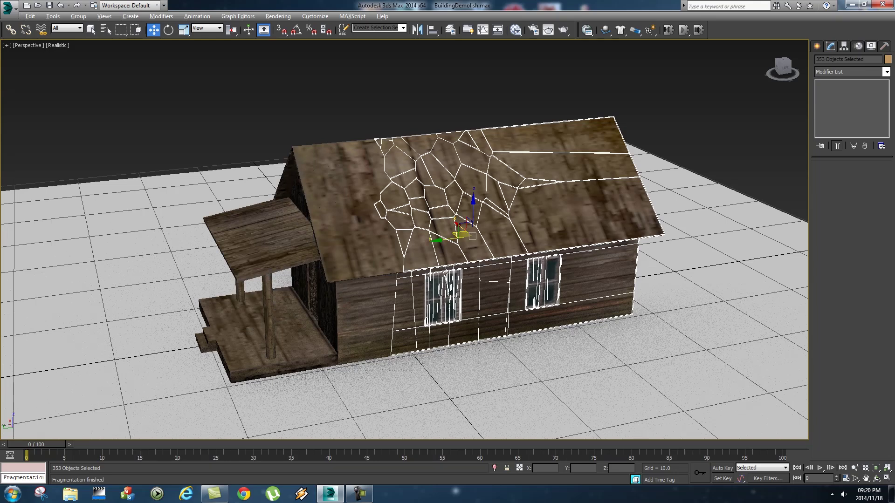
mouse_move(589, 248)
middle_mouse_down("alt")
mouse_move(489, 247)
mouse_move(598, 242)
middle_mouse_up("alt")
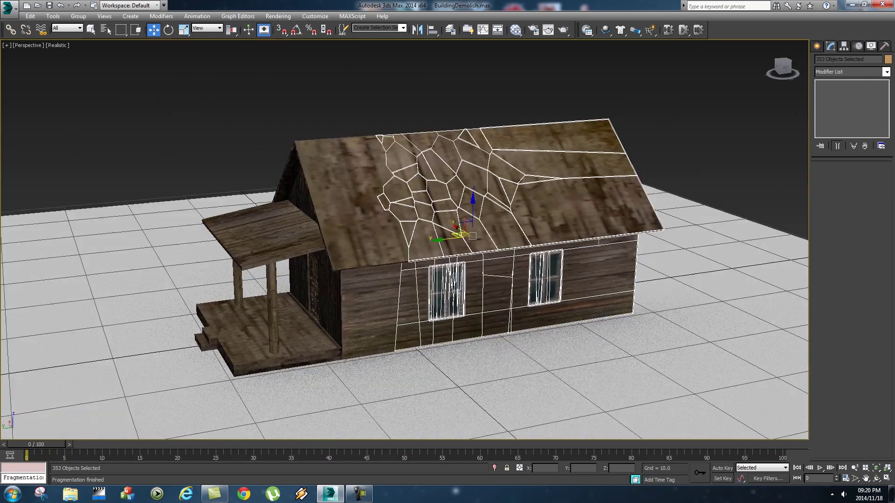
Save the rest as ToNotExplode and switch between the ToExplode and ToNotExplode sets.
left_click(373, 28)
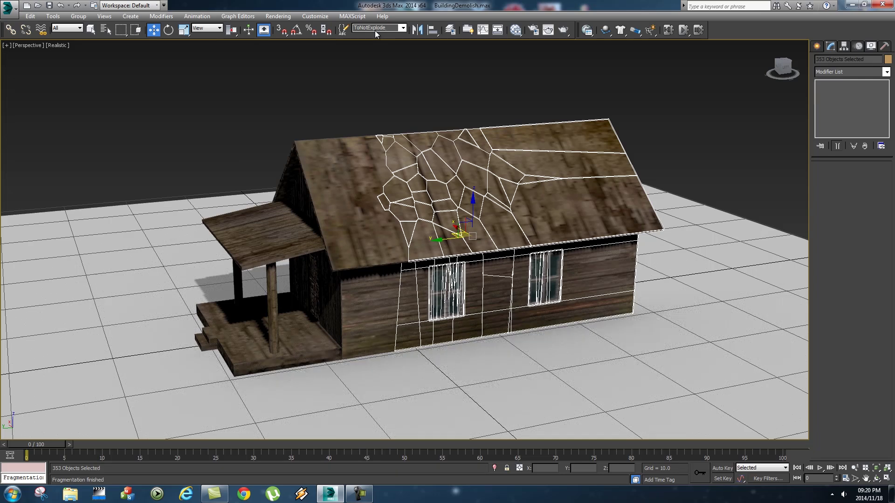
left_click(403, 28)
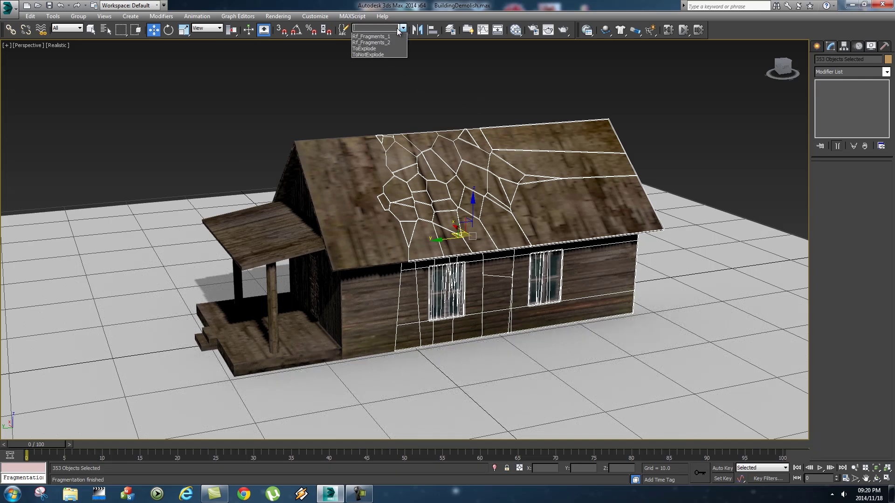
left_click(367, 54)
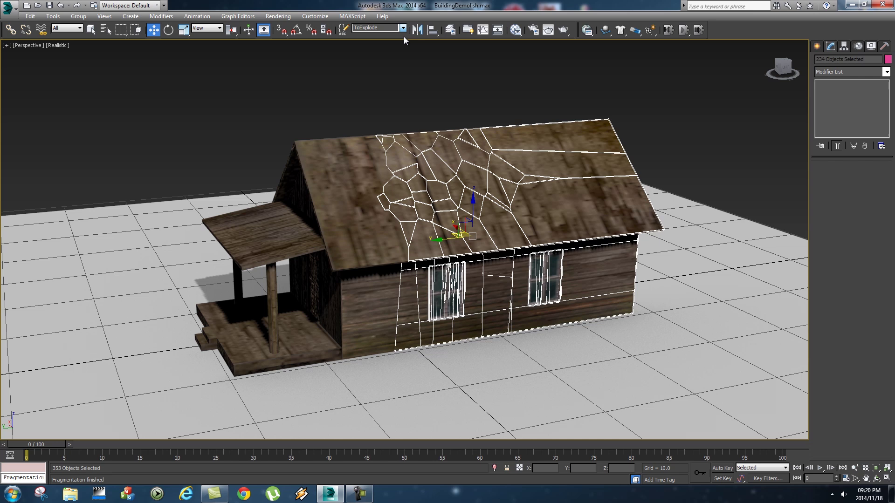
left_click(371, 55)
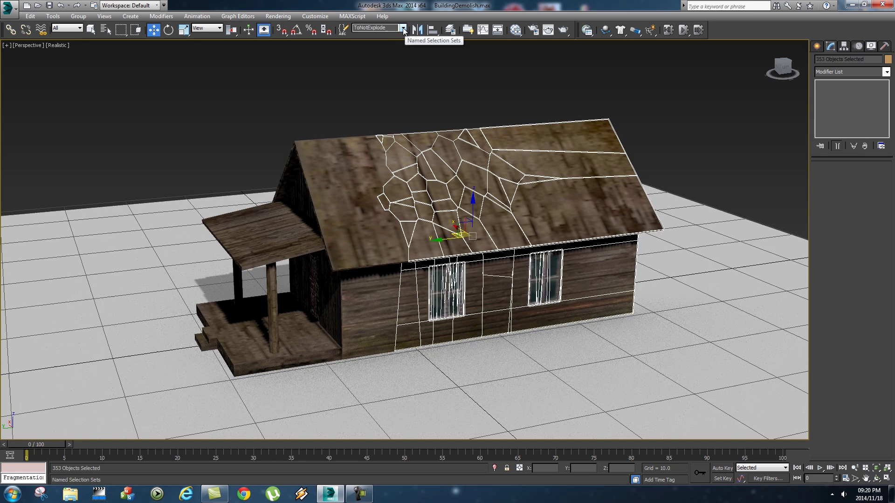
Create a PBomb force beside the porch and position it just above the porch floor.
left_click(816, 46)
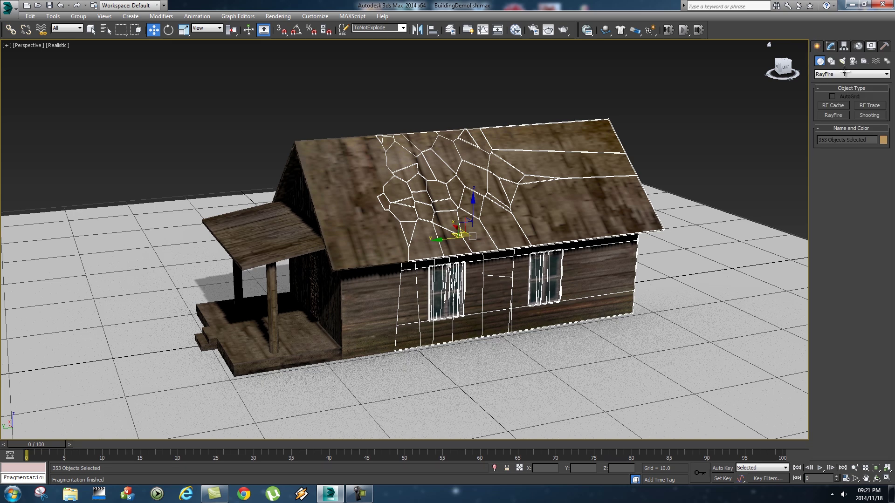
left_click(876, 61)
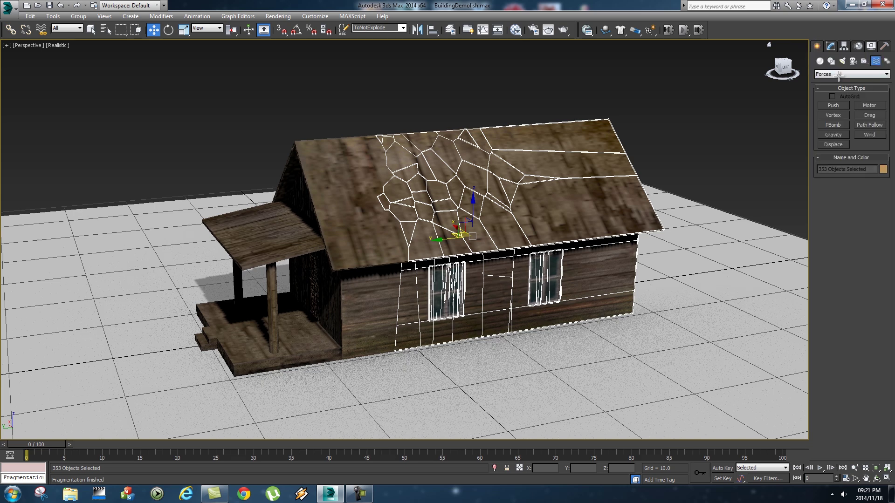
left_click(832, 125)
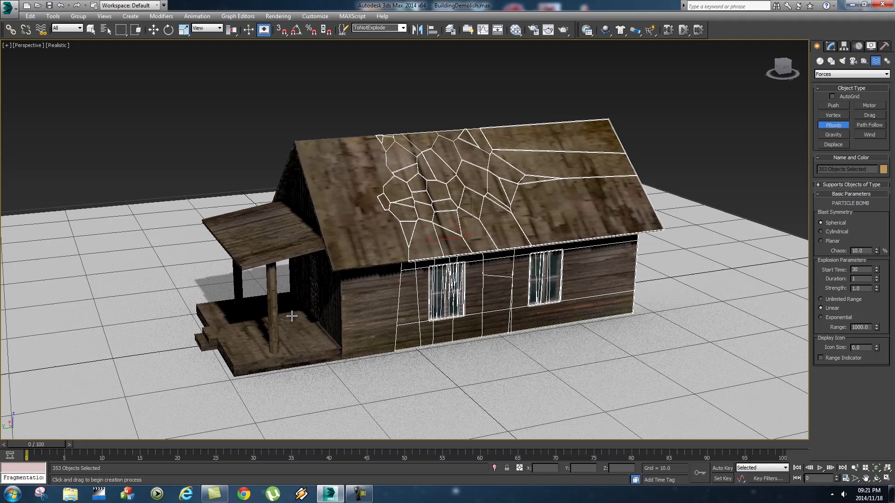
left_click_drag(292, 316, 354, 309)
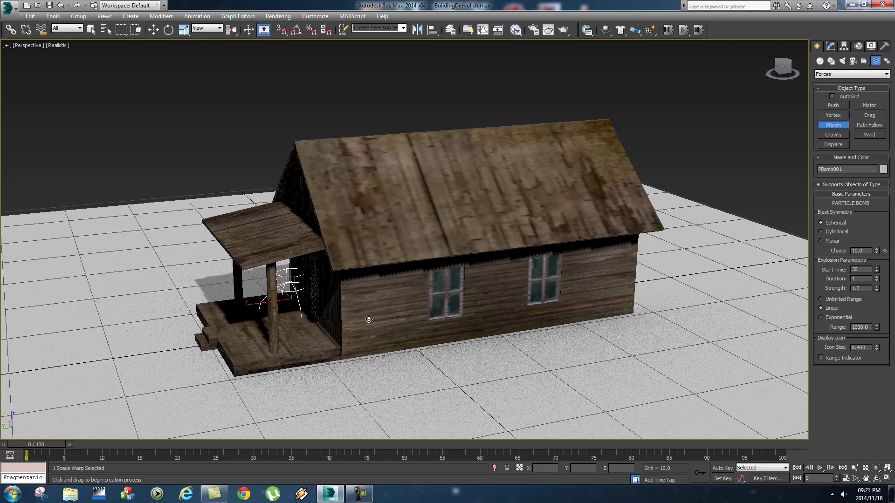
middle_click_drag(369, 319, 319, 303, "alt")
right_click(318, 303)
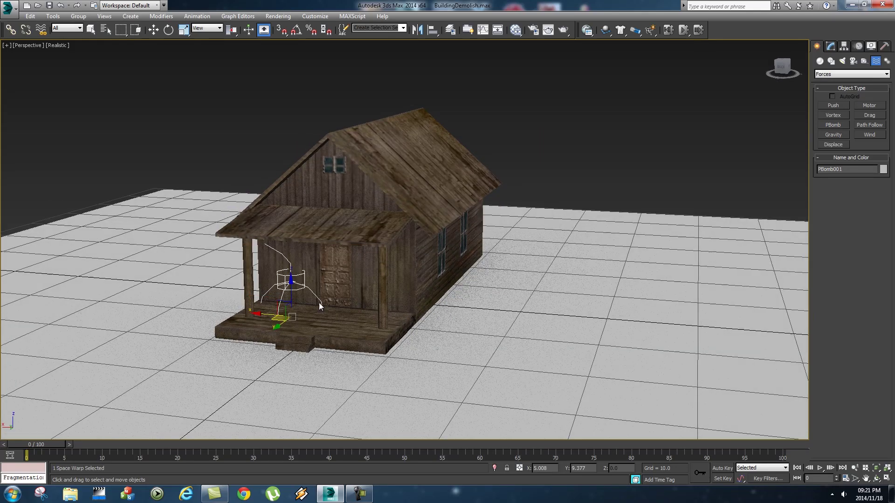
key("w")
left_click_drag(262, 316, 298, 321)
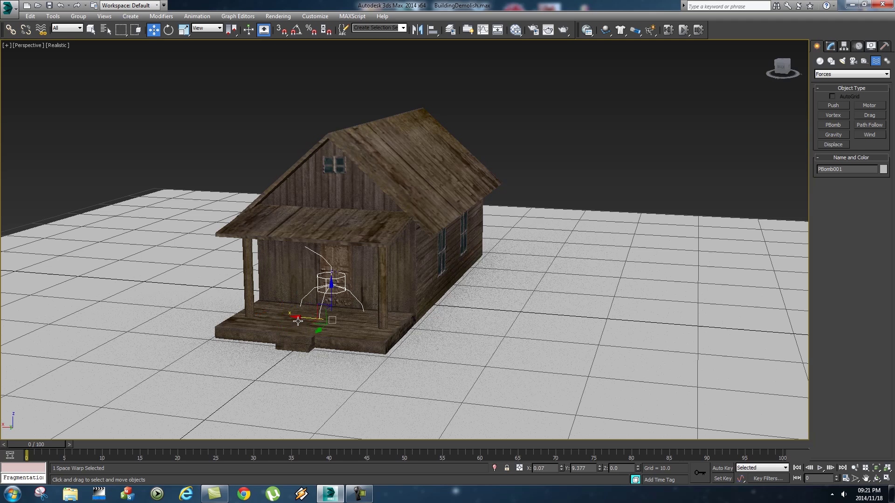
middle_click_drag(454, 328, 340, 299, "alt")
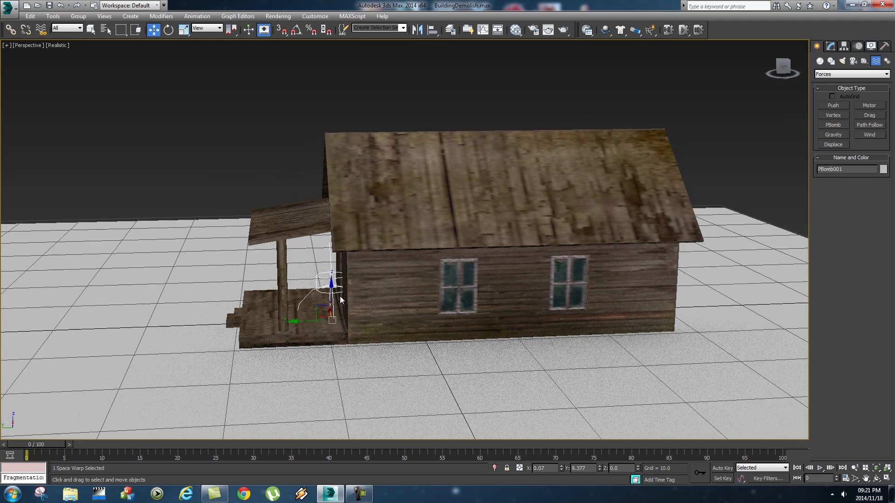
left_click_drag(332, 300, 332, 287)
Set the PBomb's explosion Start Time to 10.
left_click(836, 46)
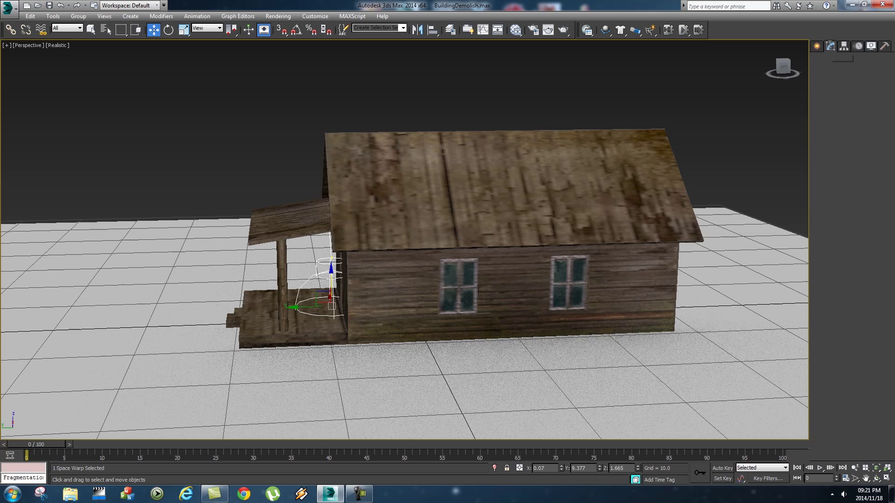
left_click_drag(856, 253, 835, 250)
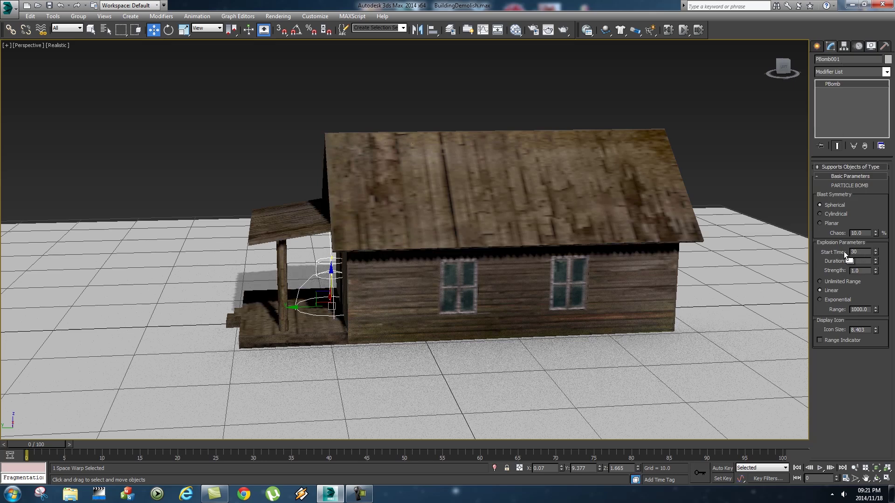
type("10")
key("Return")
middle_click_drag(659, 215, 520, 273, "alt")
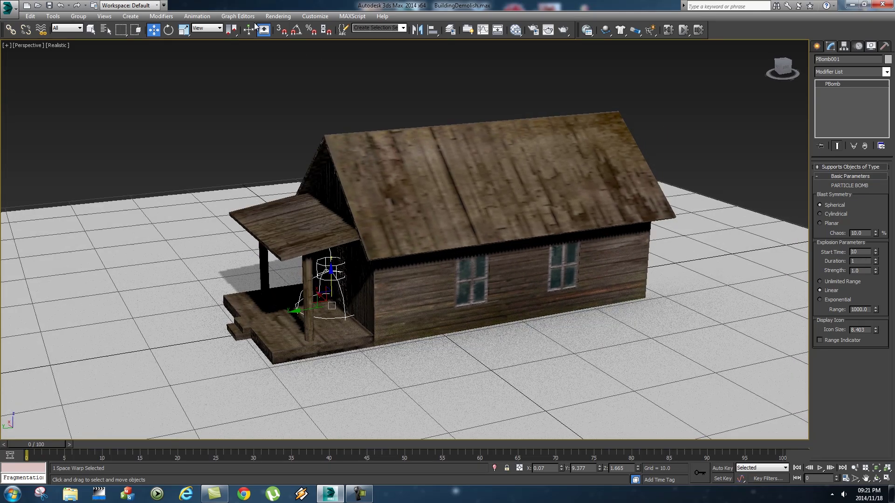
Open the MassFX Tools and dock them beside the viewport.
left_click(197, 16)
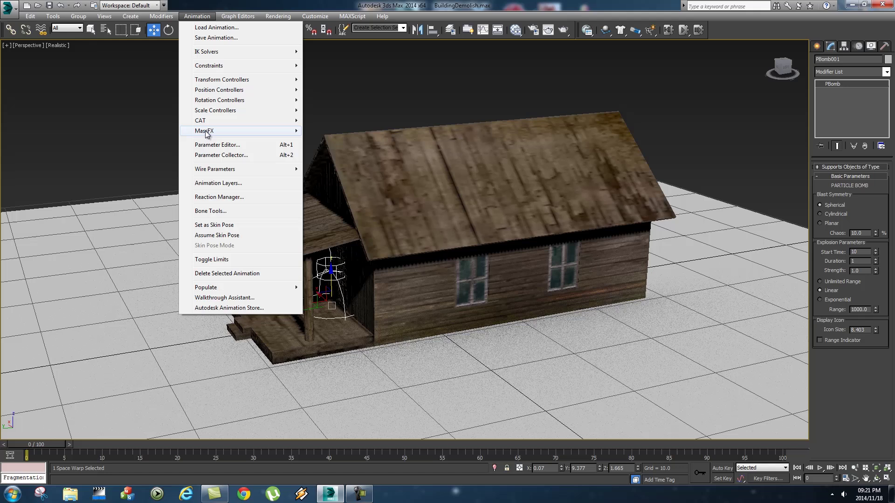
mouse_move(215, 131)
mouse_move(326, 172)
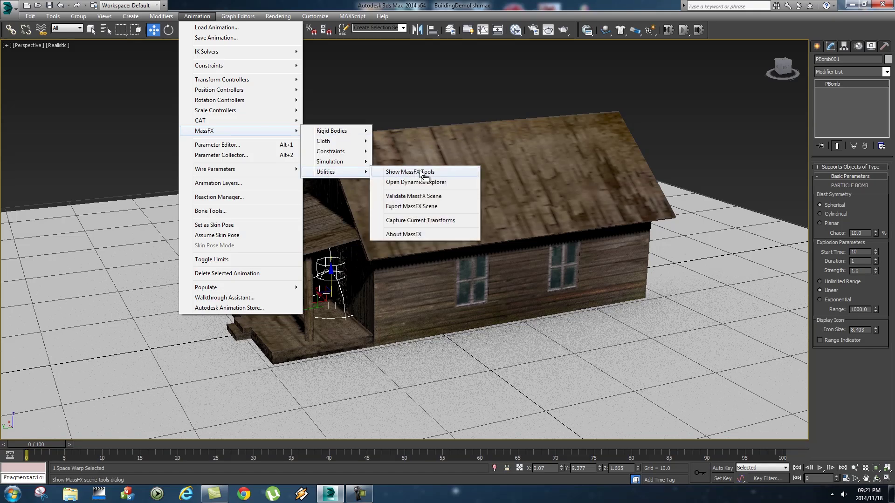
left_click(413, 173)
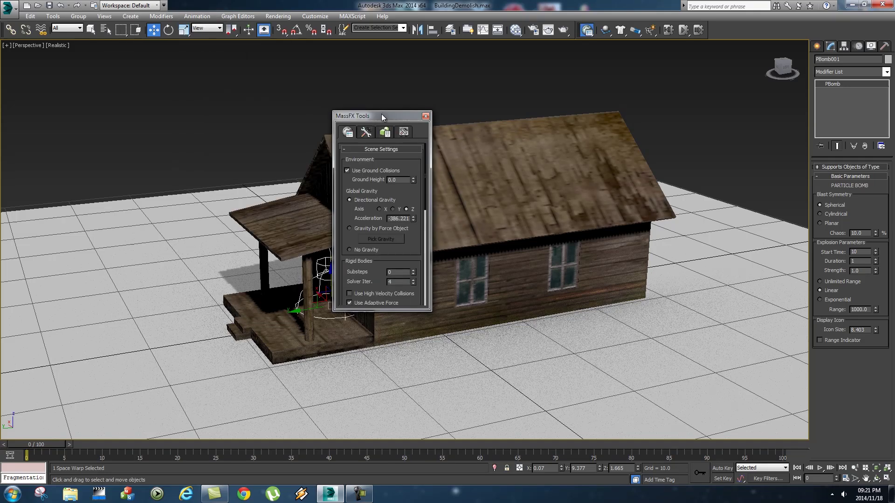
left_click_drag(382, 116, 9, 122)
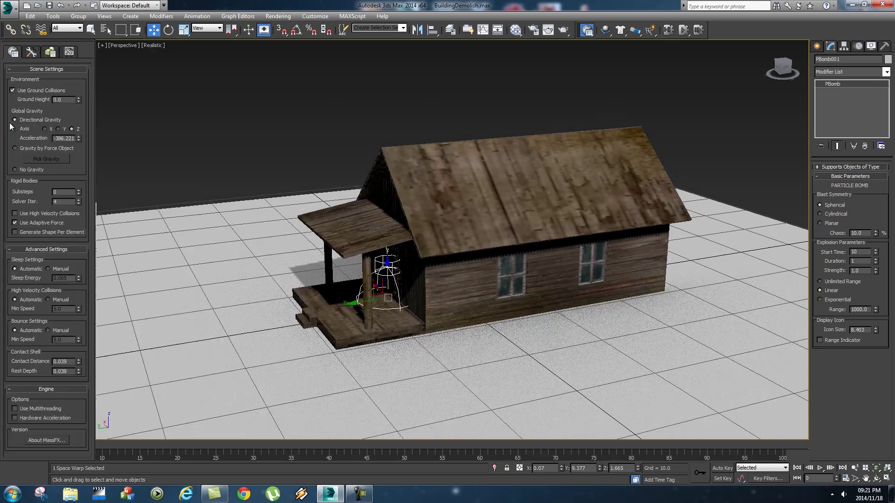
Make the ToExplode and ToNotExplode selection sets dynamic rigid bodies.
left_click(403, 28)
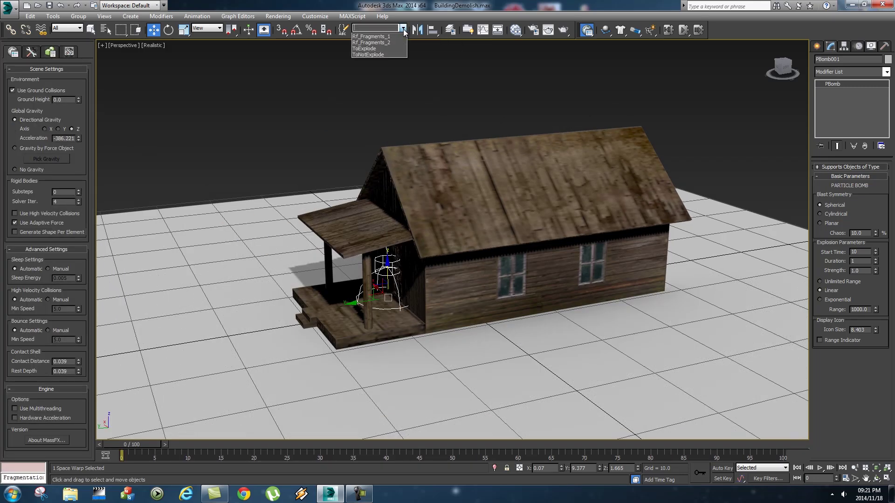
left_click(369, 48)
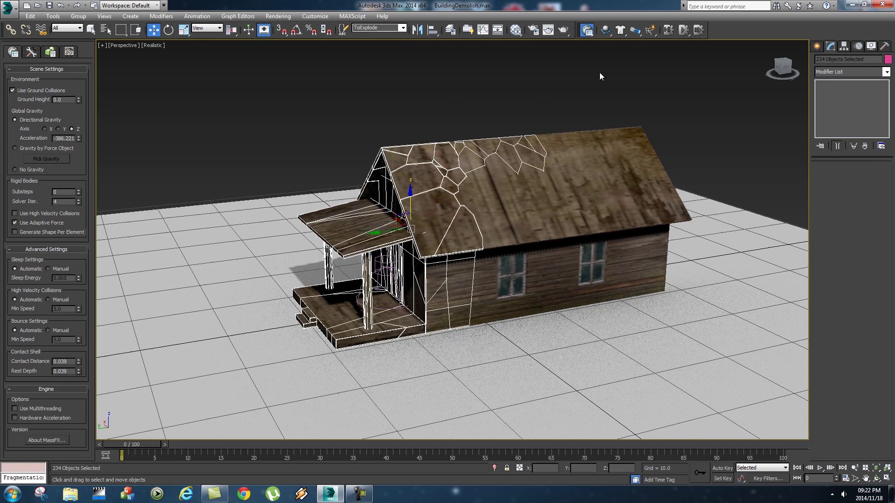
left_click_drag(608, 36, 673, 45)
left_click(403, 29)
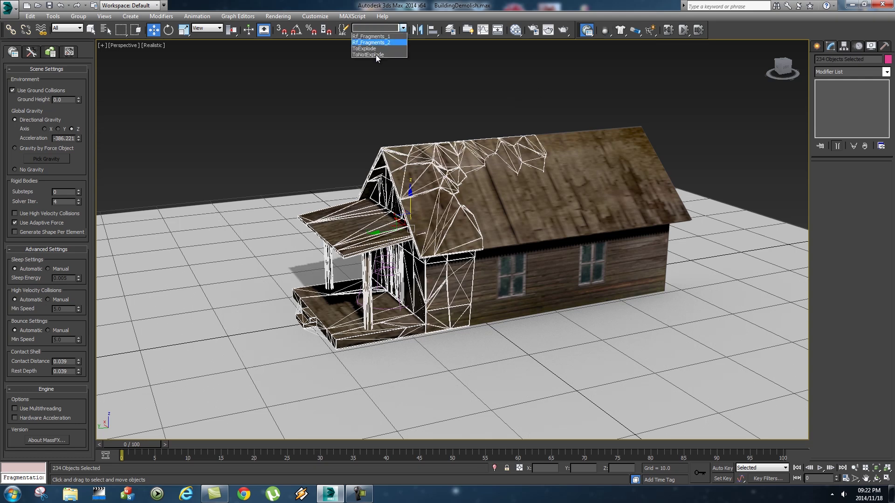
left_click(371, 54)
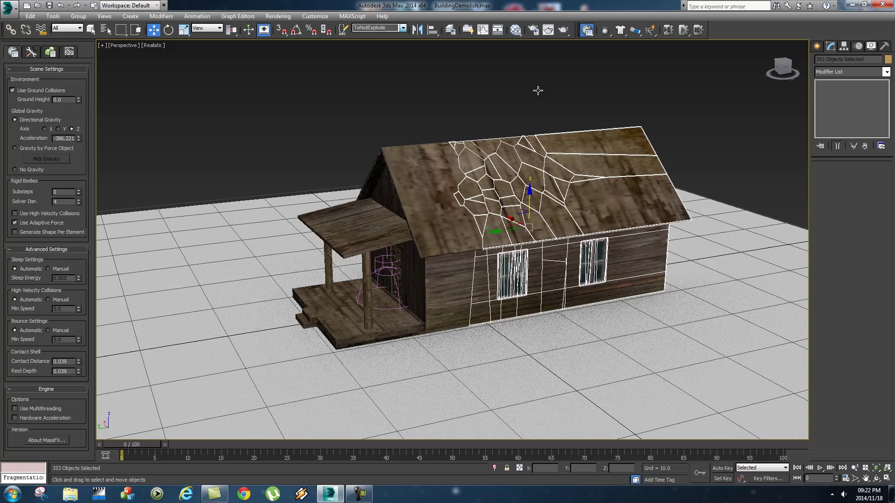
left_click_drag(606, 30, 646, 45)
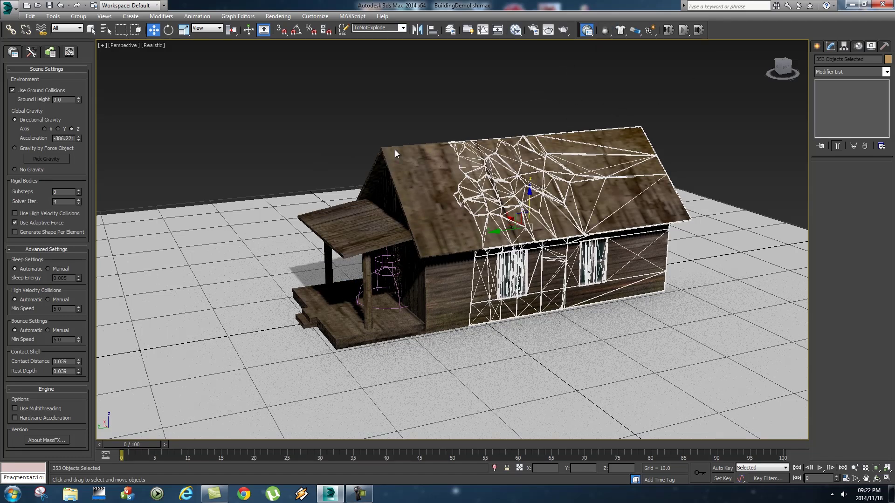
left_click(401, 28)
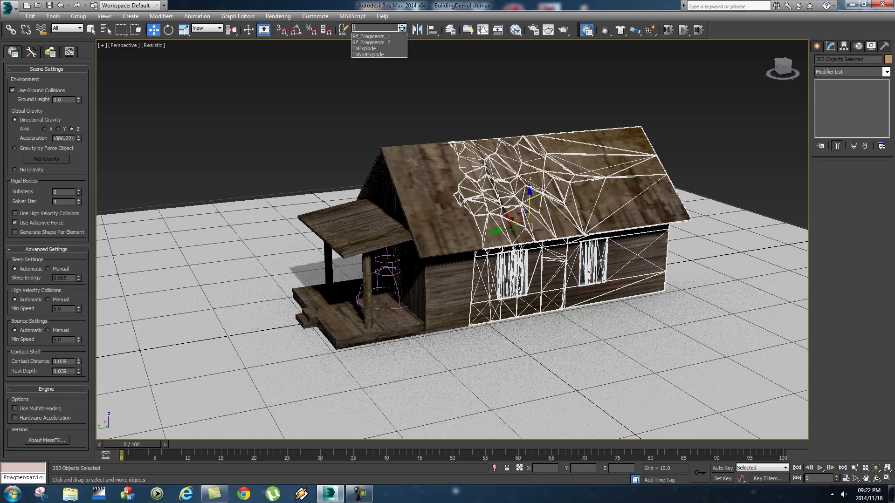
Select the ToExplode fragments and add PBomb001 to their rigid-body forces.
left_click(366, 49)
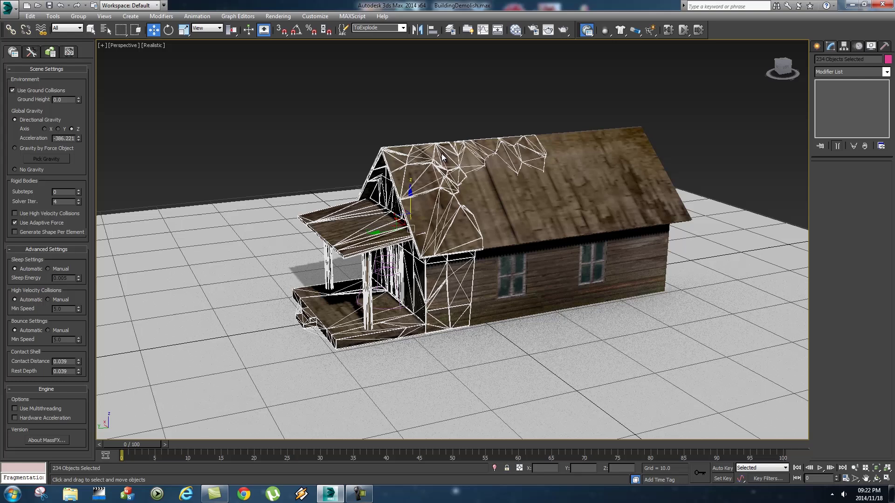
left_click(50, 52)
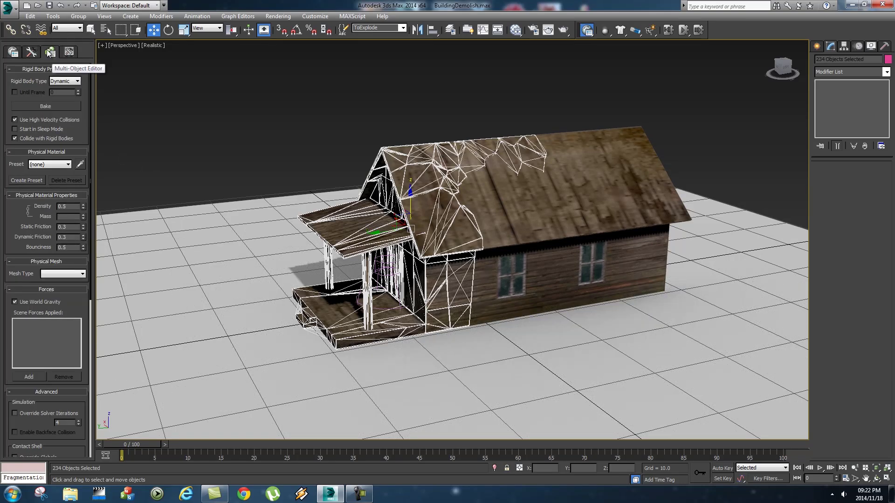
left_click_drag(71, 307, 72, 207)
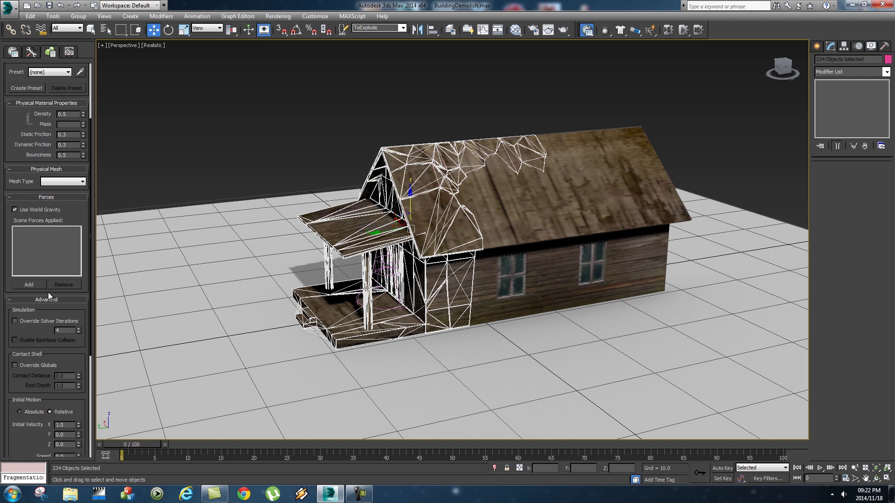
left_click(28, 284)
left_click(379, 274)
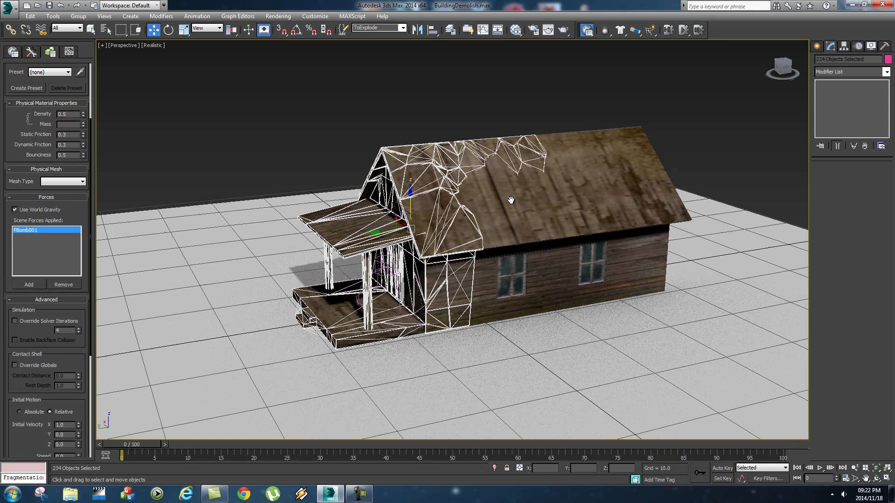
Make the ToExplode fragments start in sleep mode with the Concrete physical material.
scroll(16, 171, "up", 5)
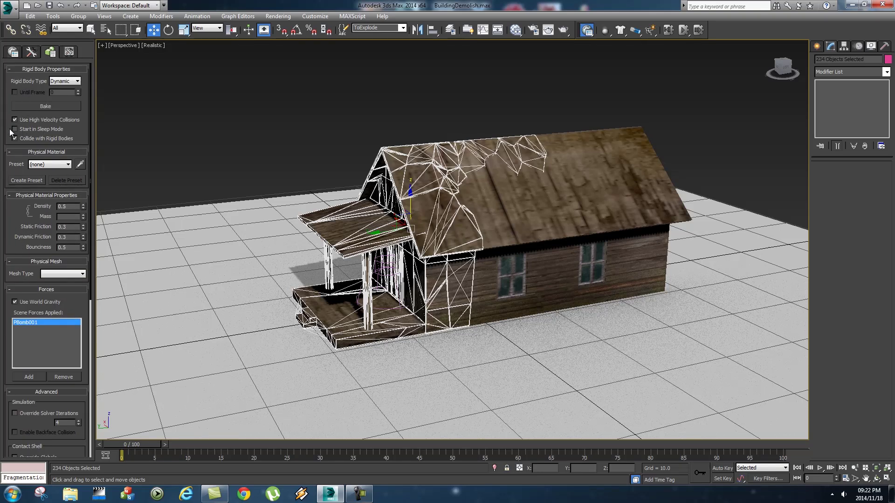
left_click(32, 130)
left_click(49, 165)
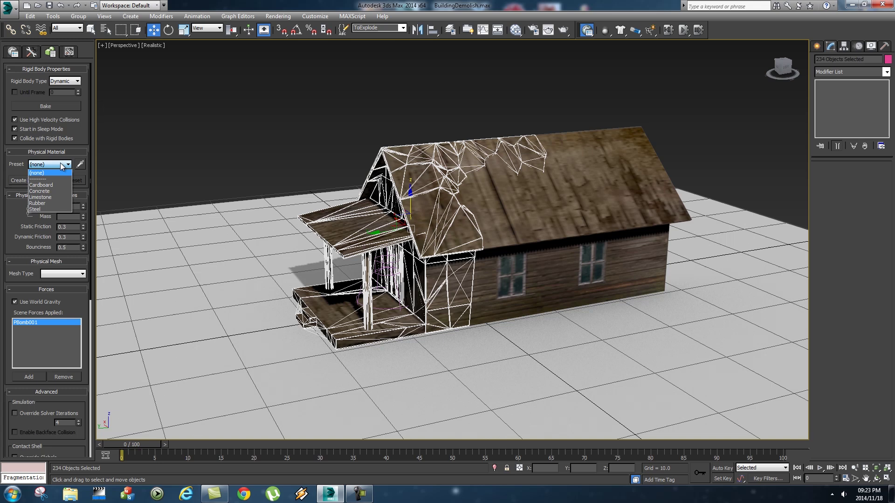
left_click(47, 191)
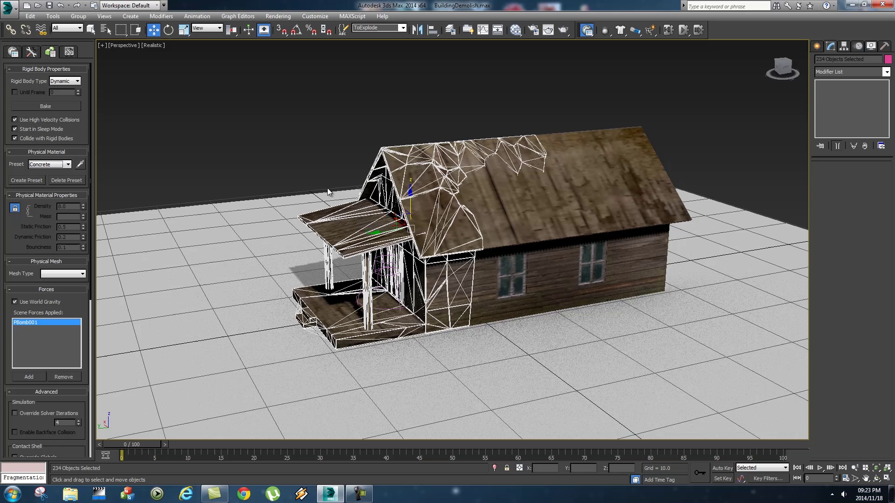
Give the ToNotExplode fragments the Concrete physical material as well.
left_click(401, 29)
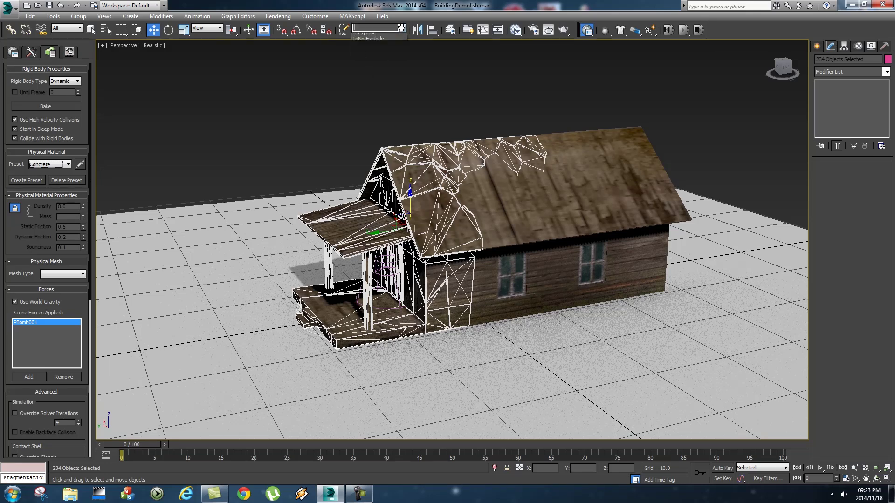
left_click(363, 55)
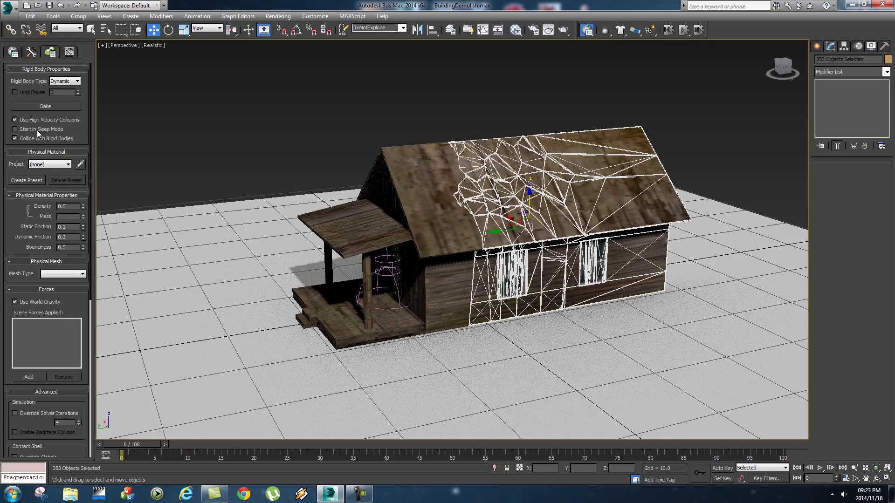
left_click(35, 165)
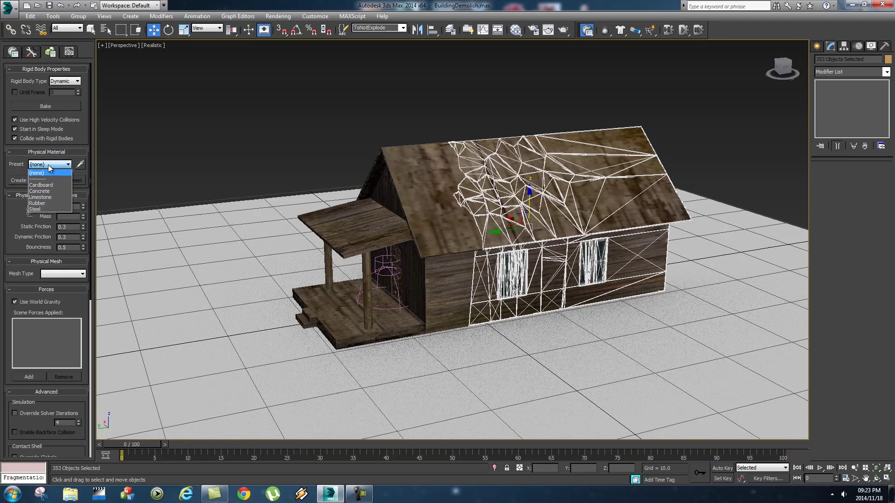
left_click(46, 192)
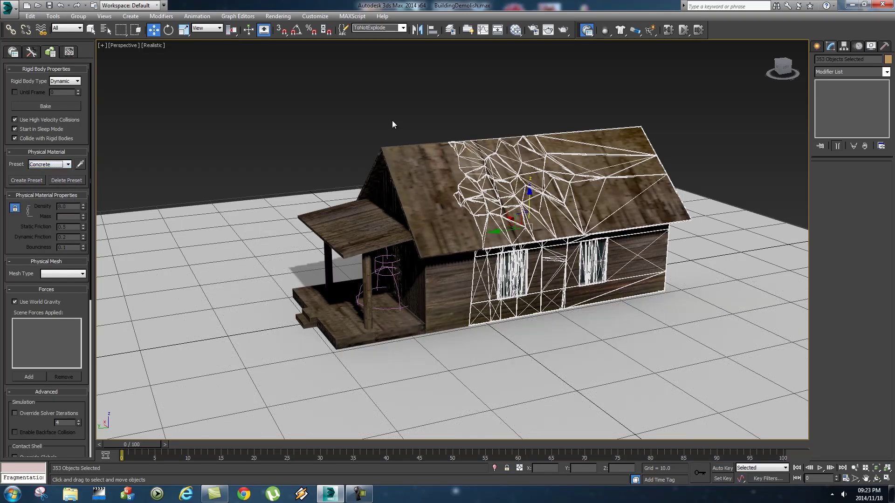
Test-run the MassFX simulation, then reset the house to intact.
left_click(685, 30)
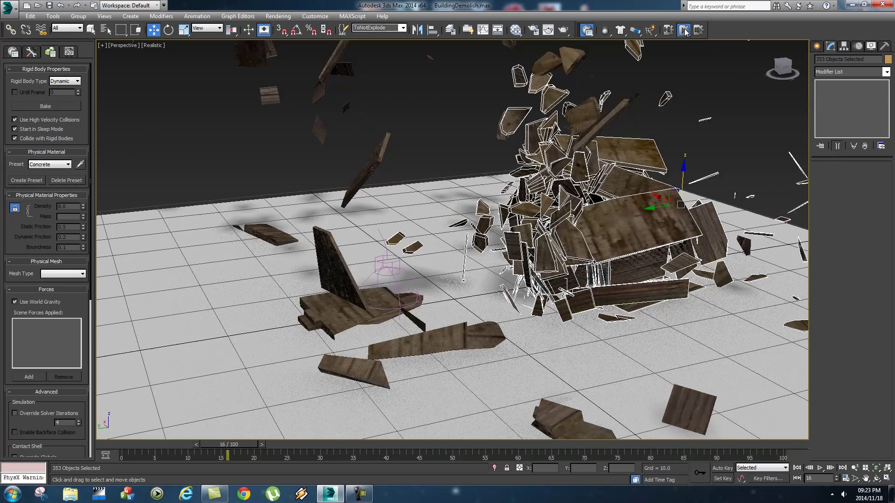
left_click(684, 30)
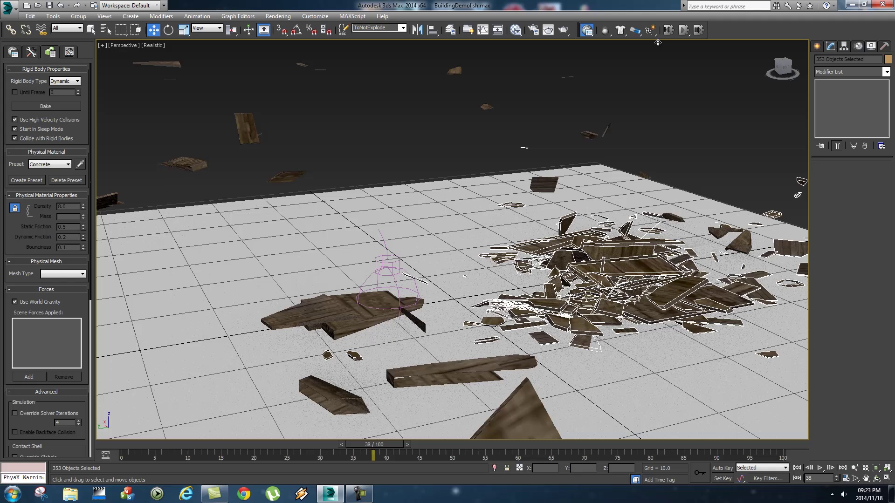
left_click(668, 30)
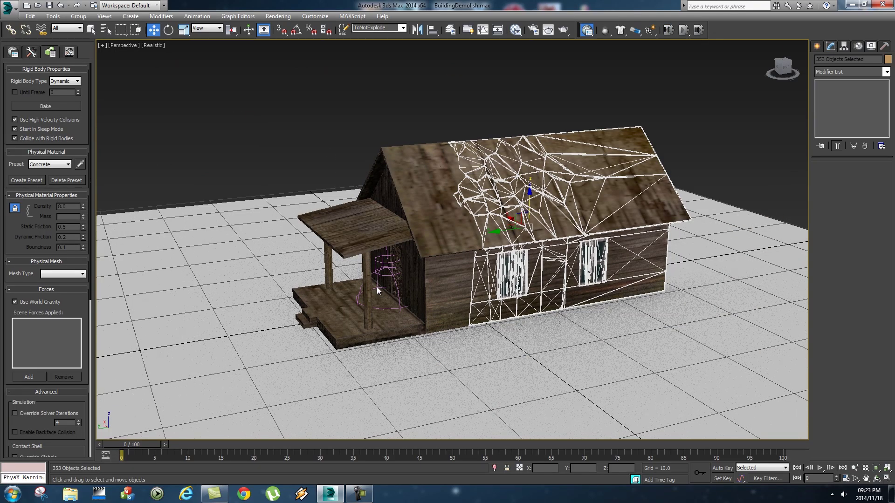
Lower PBomb001's Strength to 0.2 and rerun the simulation.
left_click(377, 276)
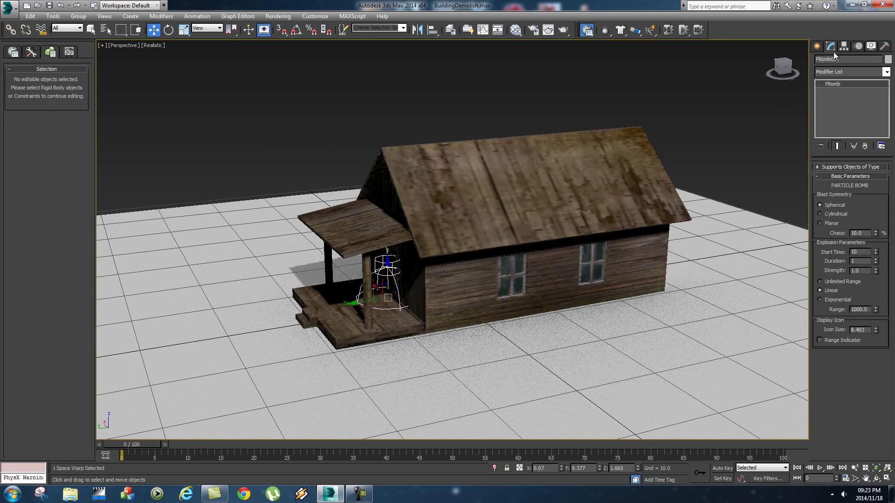
left_click_drag(861, 271, 843, 274)
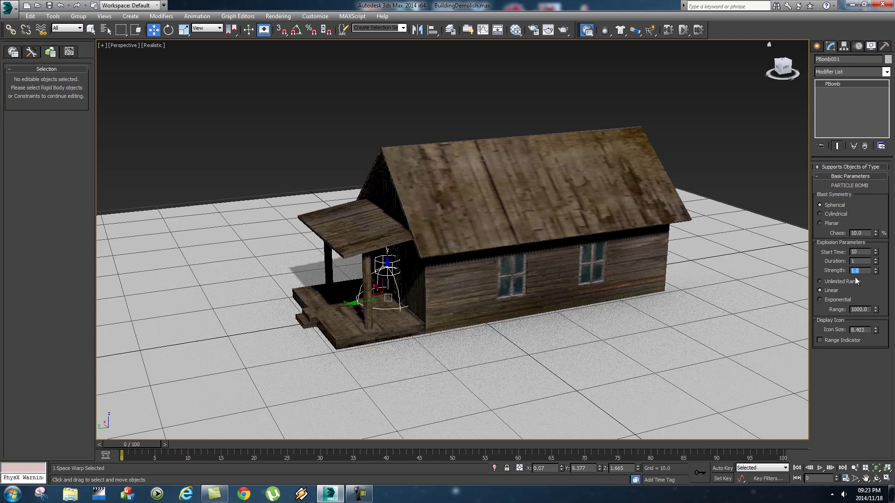
type("0.2")
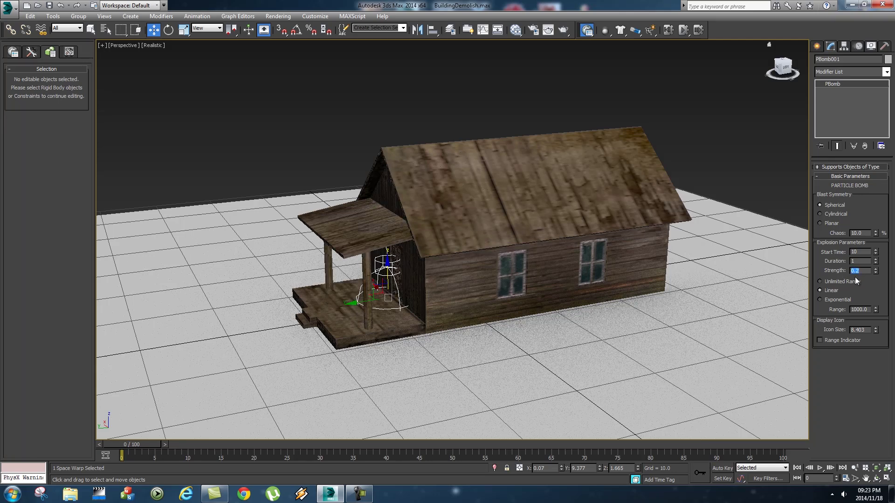
left_click(683, 30)
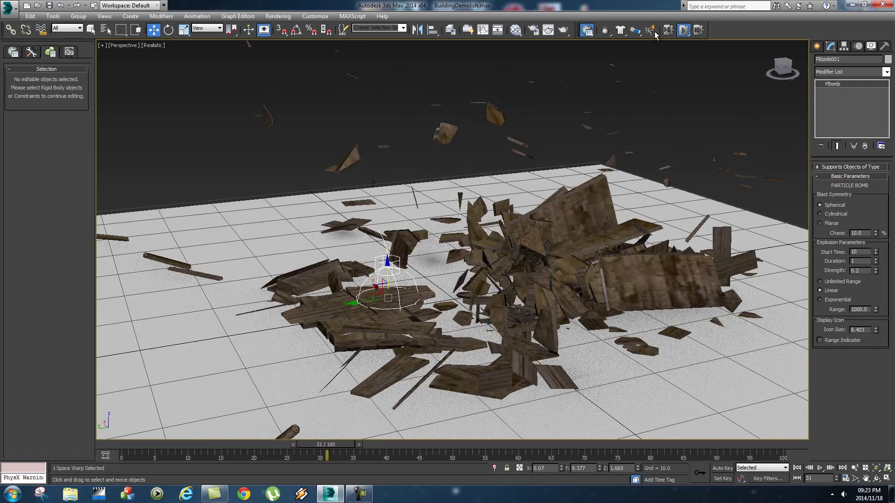
Reset the simulation and select the back door and gable wall fragments.
left_click(668, 30)
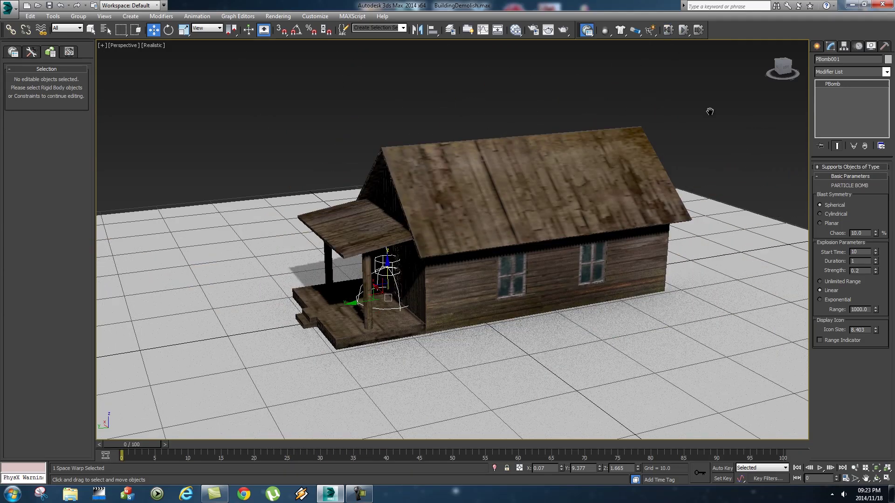
mouse_move(687, 167)
middle_mouse_down("alt")
mouse_move(619, 164)
mouse_move(541, 221)
middle_mouse_up("alt")
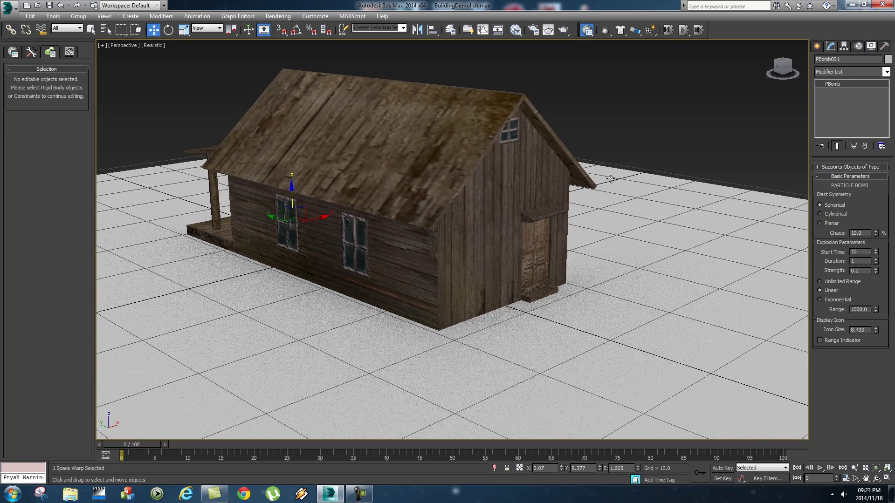
left_click(454, 303)
left_click(493, 279, "ctrl")
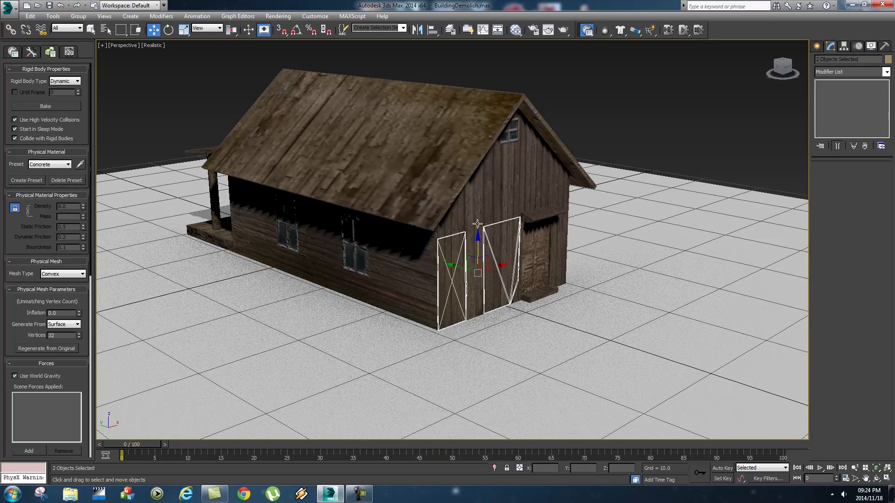
left_click(480, 259, "ctrl")
left_click(453, 222, "ctrl")
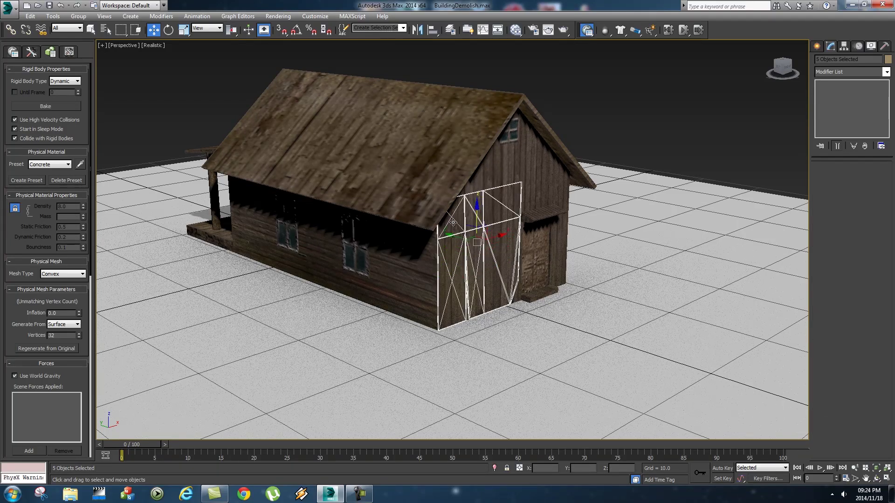
left_click(491, 174, "ctrl")
left_click(471, 188, "ctrl")
left_click(532, 150, "ctrl")
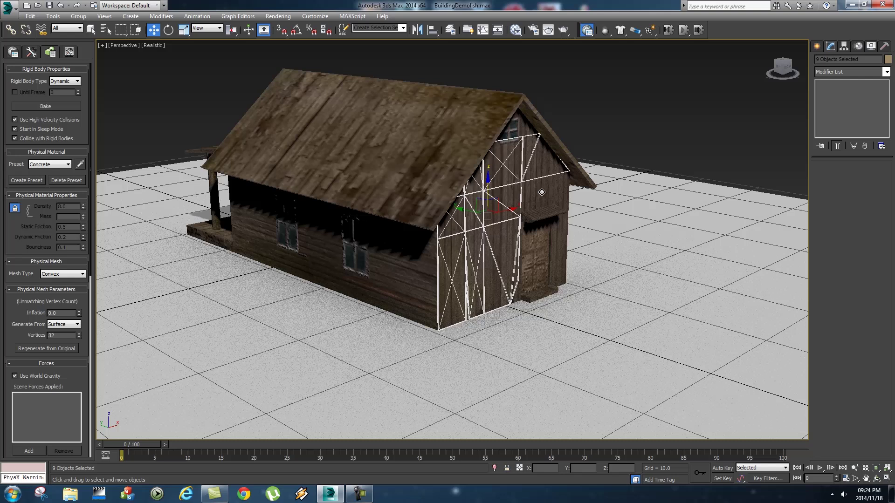
left_click(559, 195, "ctrl")
left_click(539, 146, "ctrl")
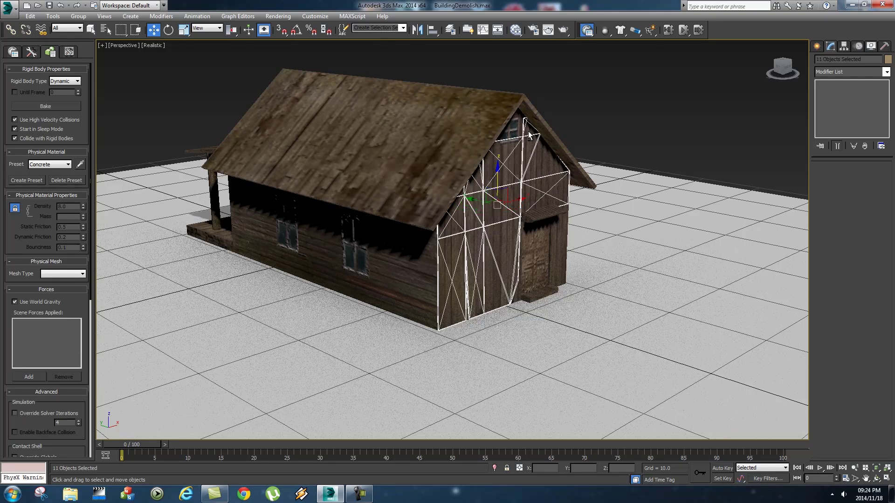
left_click(563, 243, "ctrl")
Add the roof and side wall panels, then make all 19 selected pieces Static.
middle_click_drag(605, 246, 571, 222, "alt")
left_click(565, 196, "ctrl")
left_click(556, 154, "ctrl")
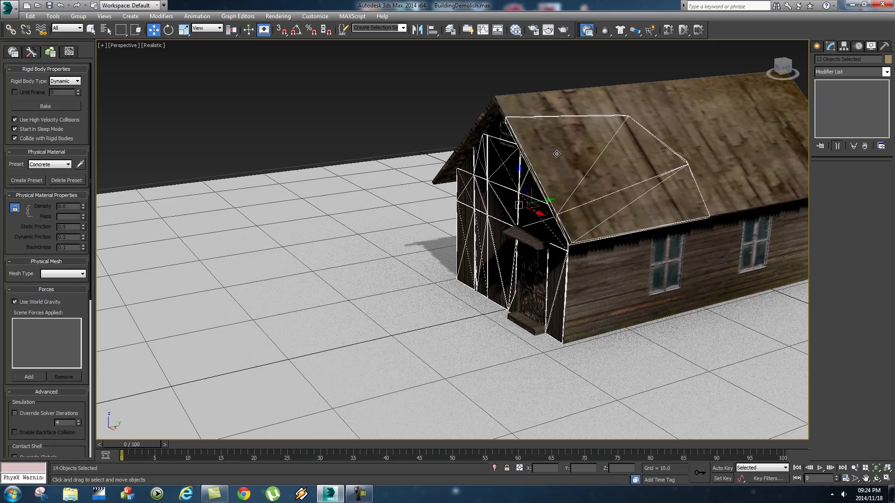
left_click(546, 96, "ctrl")
middle_click_drag(546, 96, 495, 156, "alt")
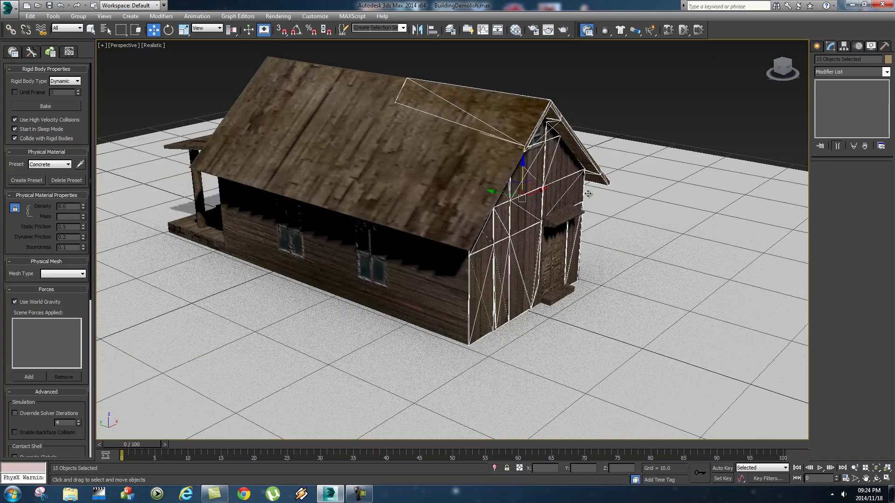
left_click(495, 156, "ctrl")
left_click(475, 206, "ctrl")
left_click(454, 283, "ctrl")
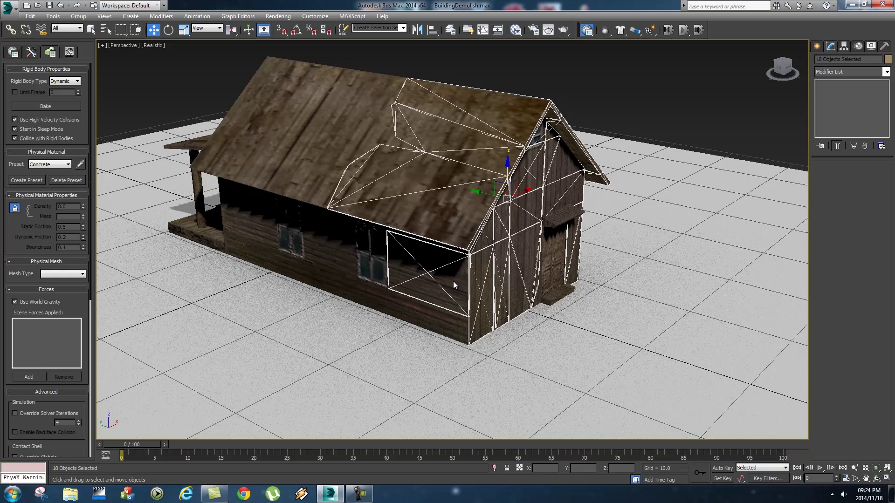
left_click(443, 317, "ctrl")
middle_click_drag(443, 317, 254, 191, "alt")
left_click(65, 81)
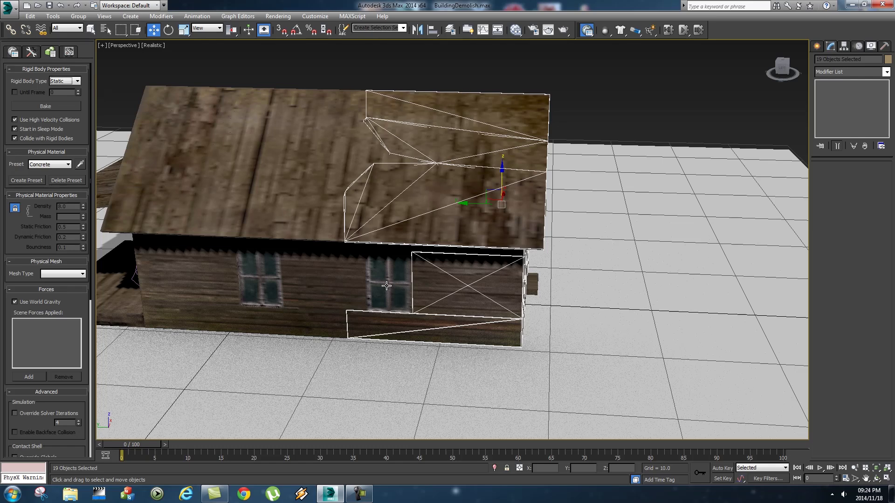
middle_click_drag(391, 282, 434, 288, "alt")
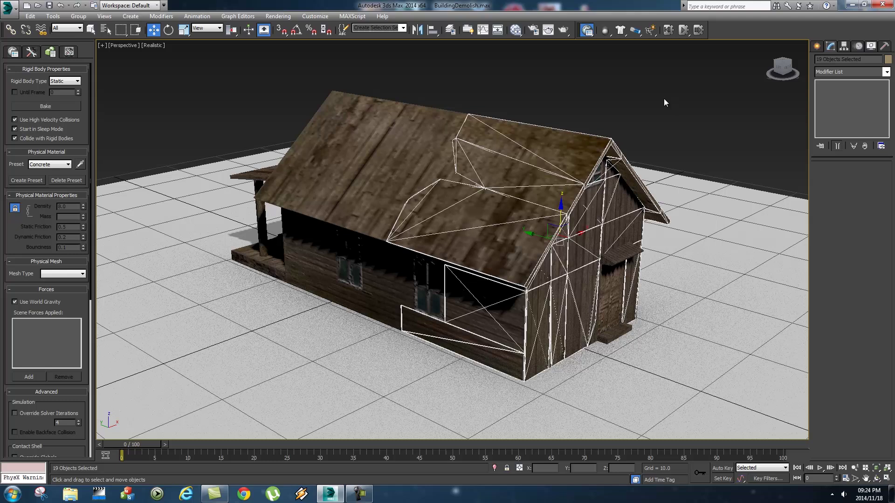
left_click(663, 99)
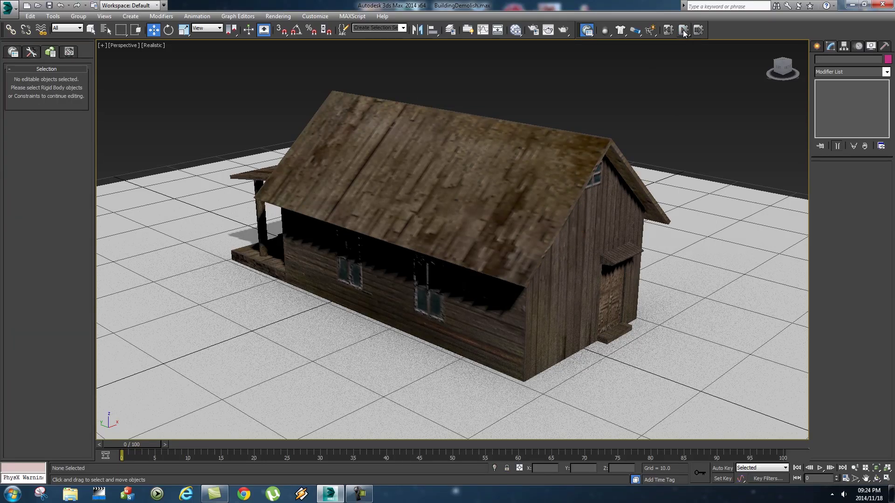
left_click(683, 31)
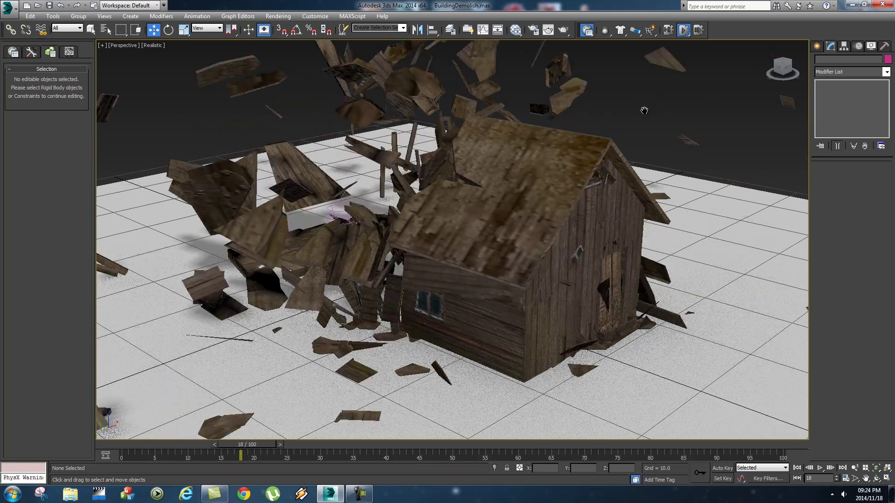
middle_click_drag(625, 111, 515, 236)
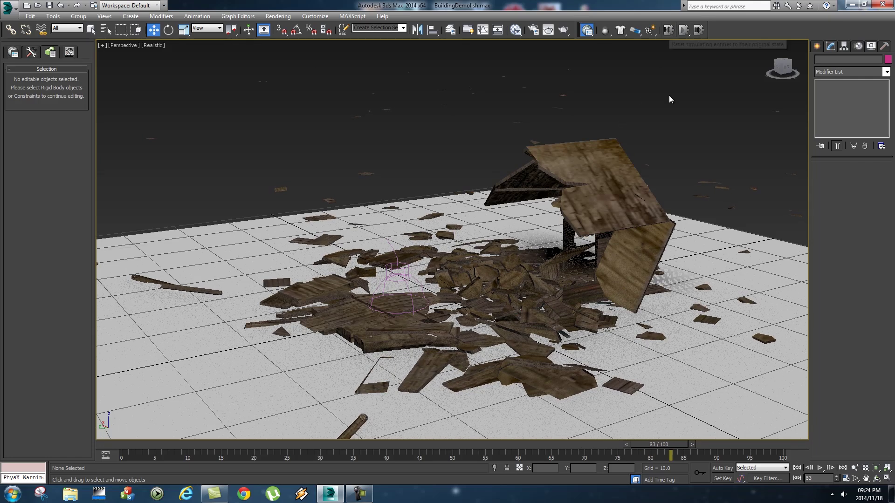
left_click(667, 29)
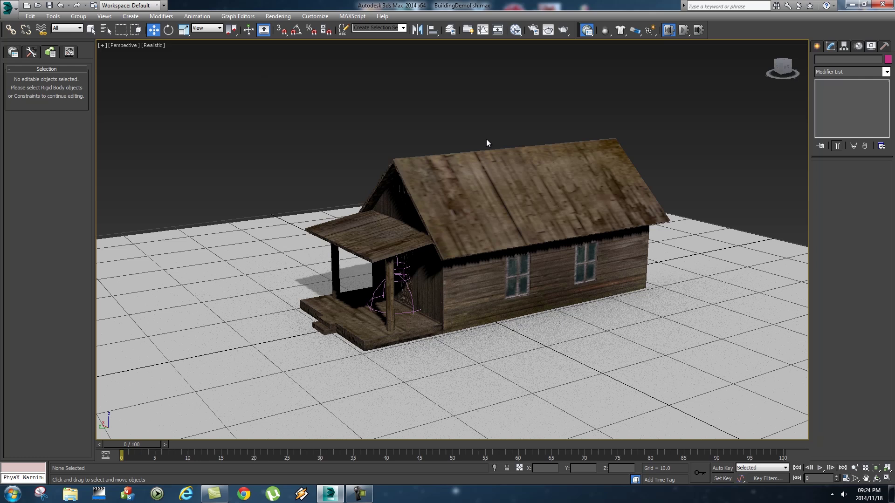
Bake the whole MassFX simulation and set a Custom 960 FPS frame rate in Time Configuration.
left_click(32, 52)
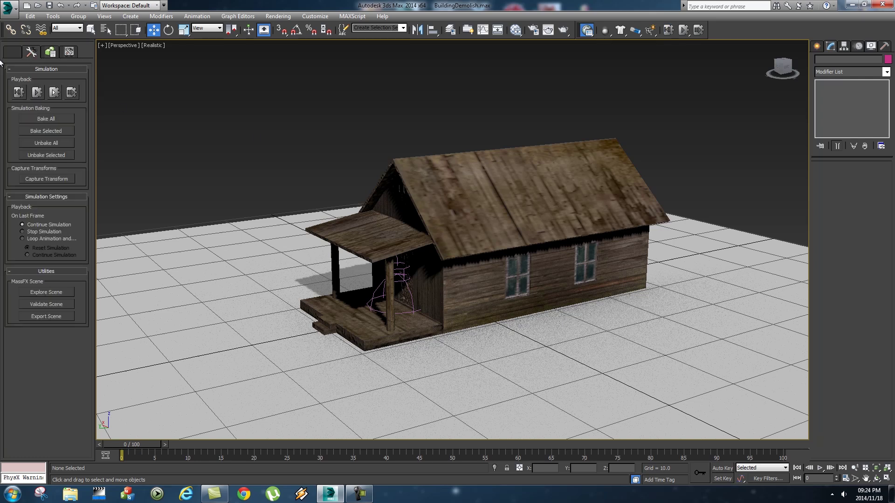
left_click(51, 119)
left_click(845, 478)
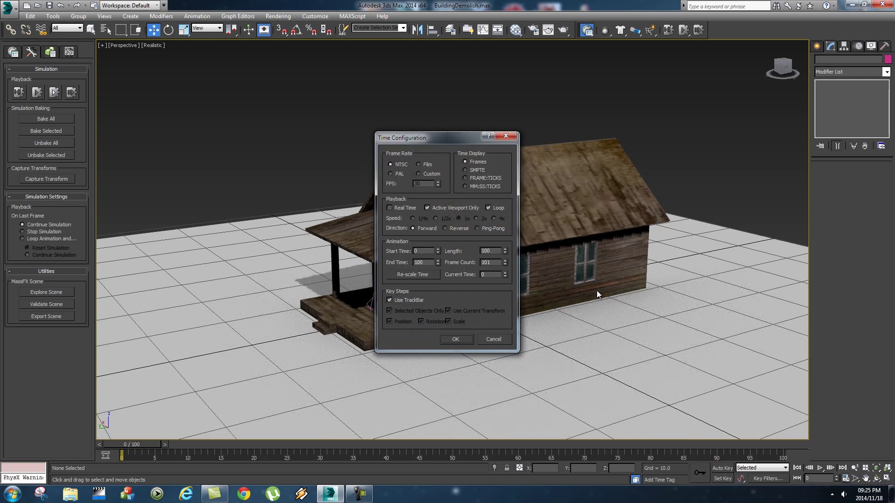
left_click(418, 174)
type("1000")
key("Return")
left_click(456, 339)
Scrub and play the baked demolition, orbiting to watch the porch end burst apart in slow motion.
left_click_drag(136, 446, 185, 445)
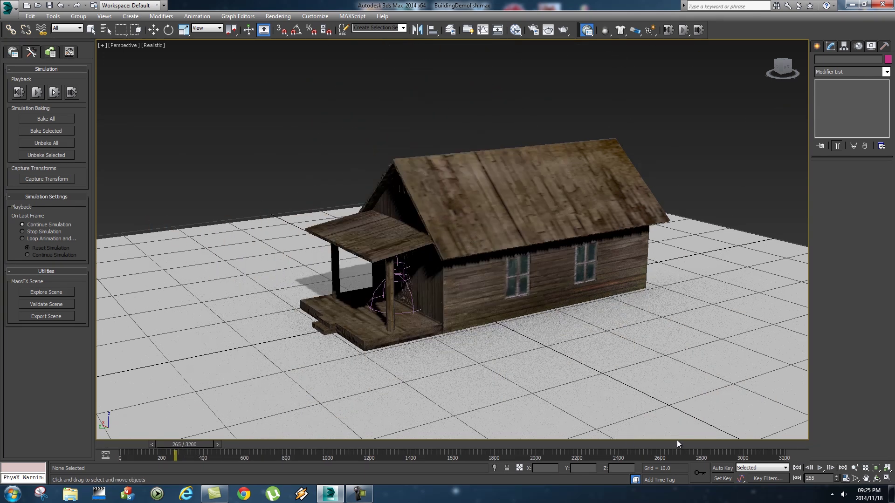
left_click(820, 468)
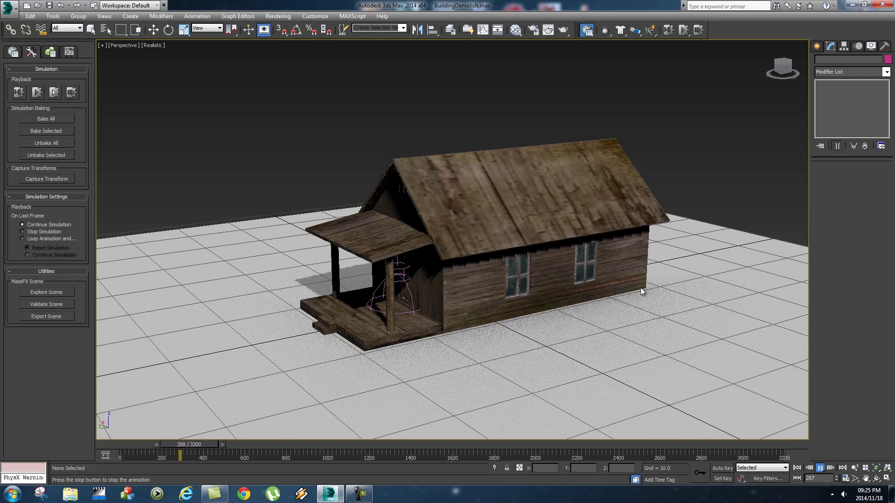
mouse_move(610, 286)
middle_mouse_down("alt")
mouse_move(533, 283)
mouse_move(580, 329)
mouse_move(569, 314)
mouse_move(546, 320)
mouse_move(611, 303)
middle_mouse_up("alt")
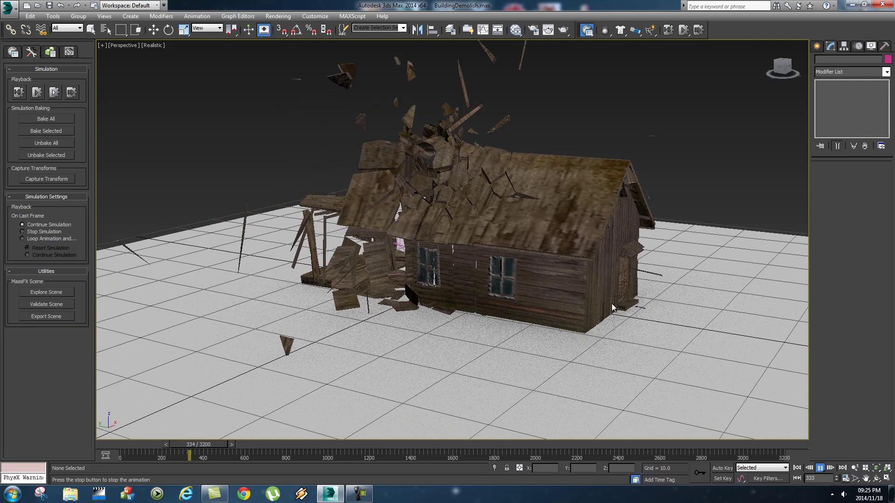